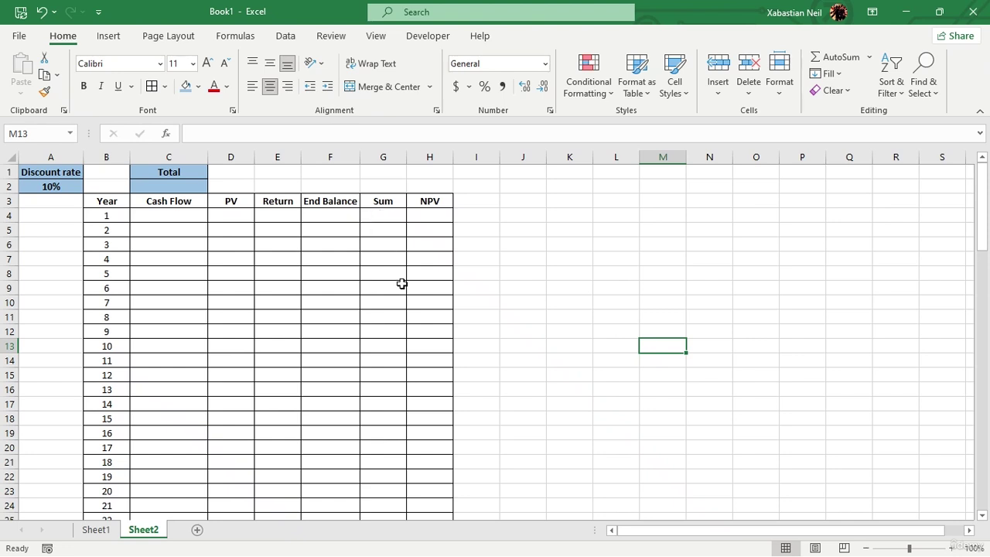
Enter a cash flow of 100000 for year 1 in cell C4
scroll(299, 269, down, 9)
scroll(301, 211, up, 9)
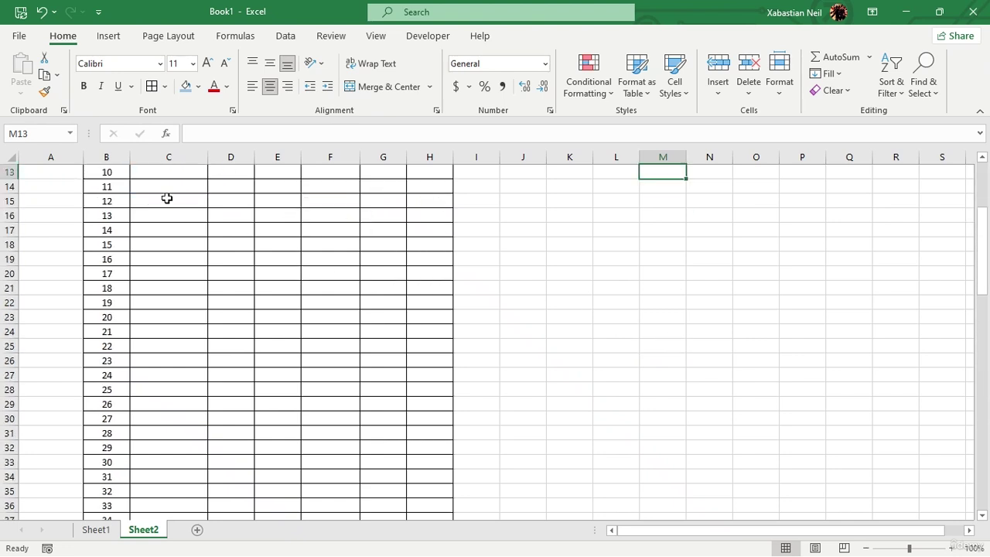
click(186, 221)
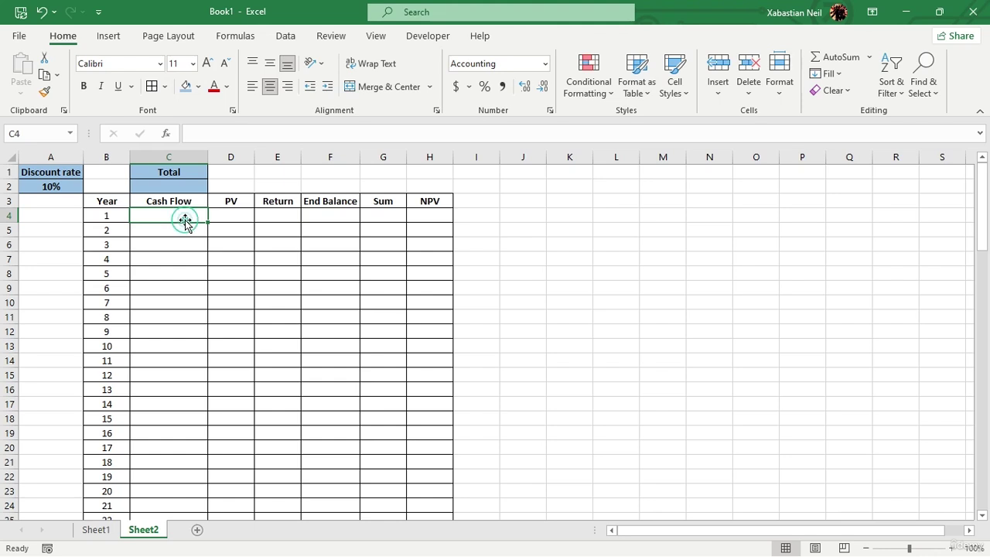
double_click(186, 220)
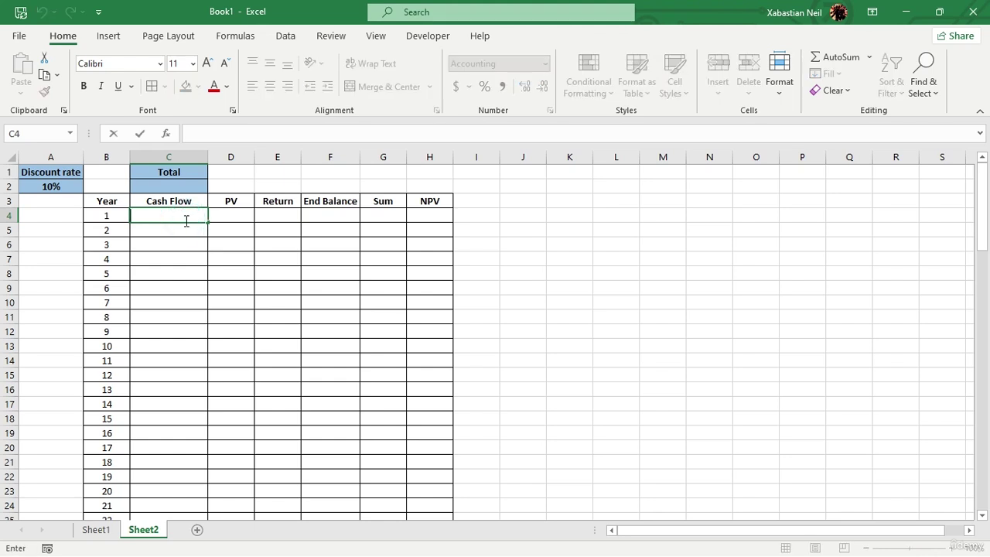
text(100000)
click(274, 225)
click(181, 213)
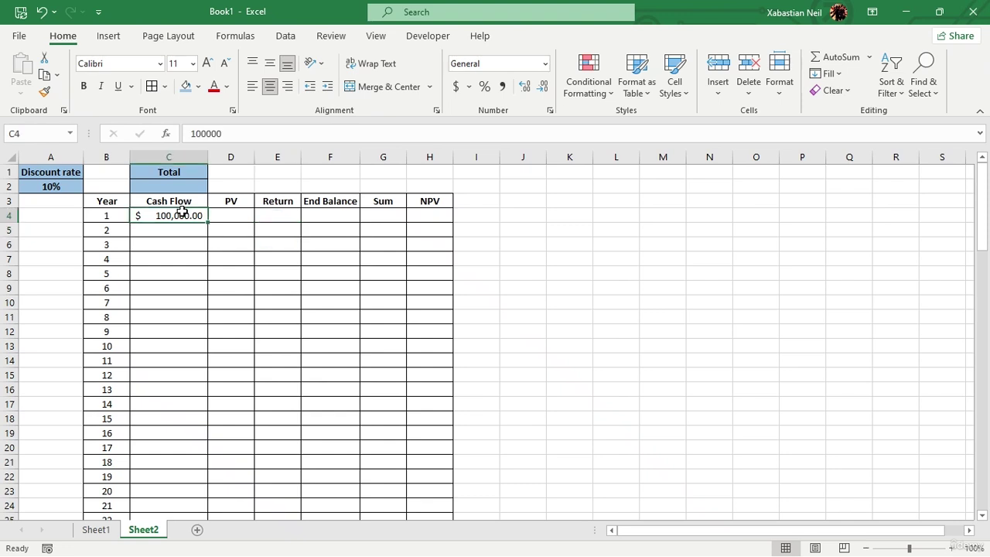
Copy the year 1 cash flow down the Cash Flow column through year 49
drag(206, 222, 192, 497)
scroll(260, 402, up, 7)
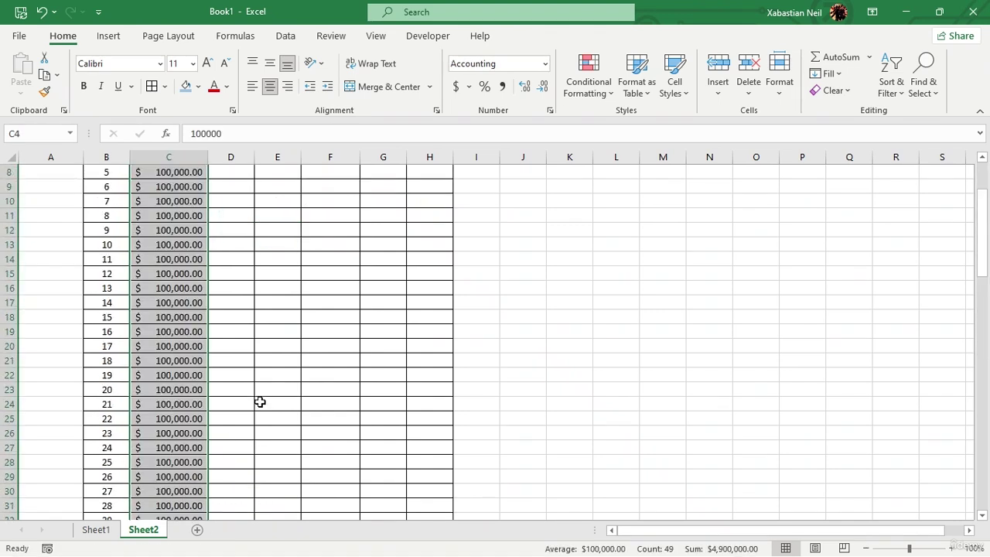
scroll(260, 402, up, 3)
click(703, 375)
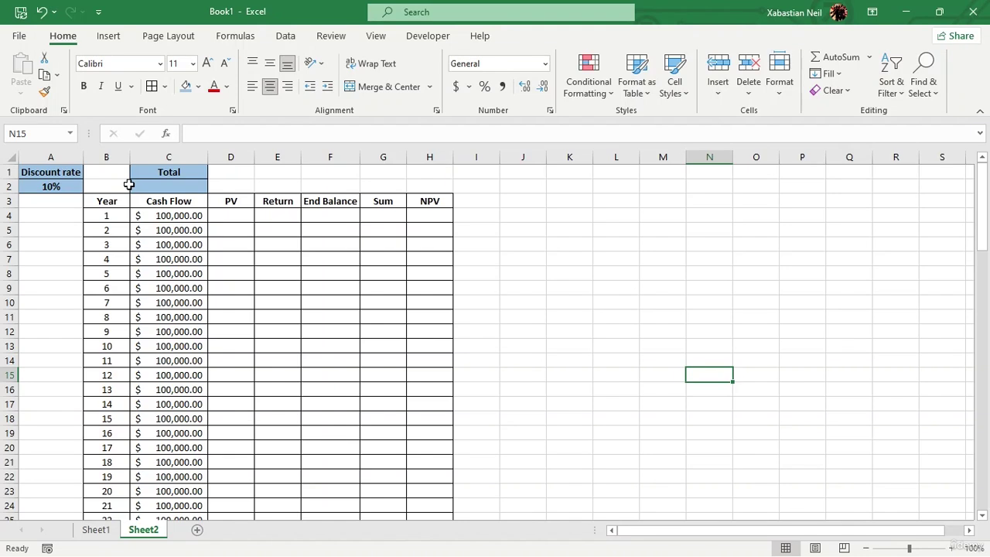
Review the Year and Cash Flow columns from year 1 to beyond the last filled row
scroll(95, 347, down, 13)
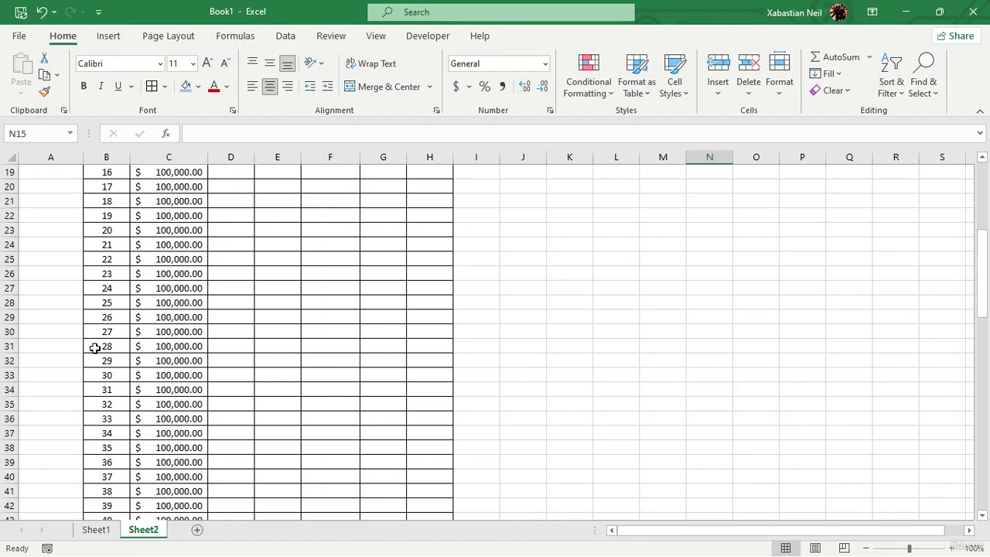
scroll(166, 345, up, 12)
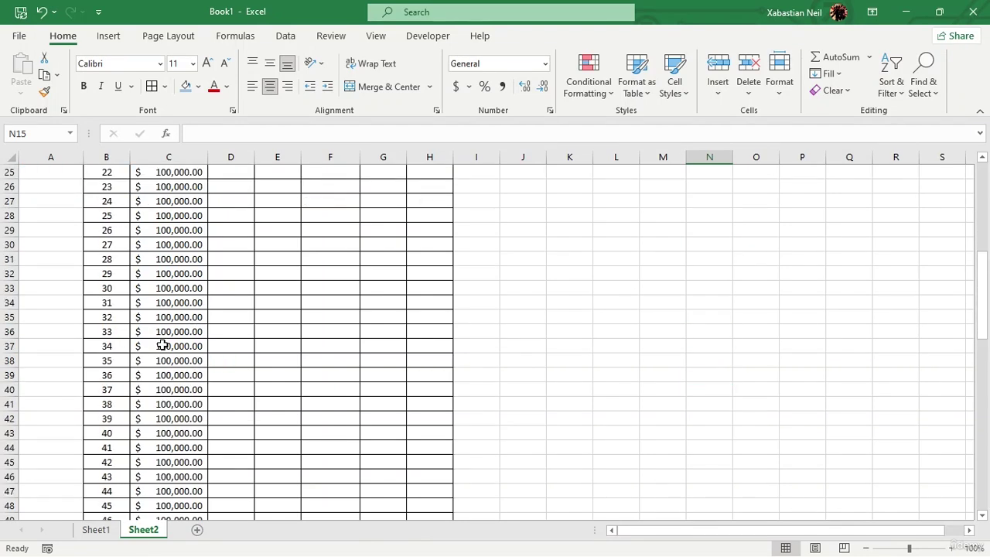
scroll(162, 345, down, 6)
scroll(161, 346, up, 7)
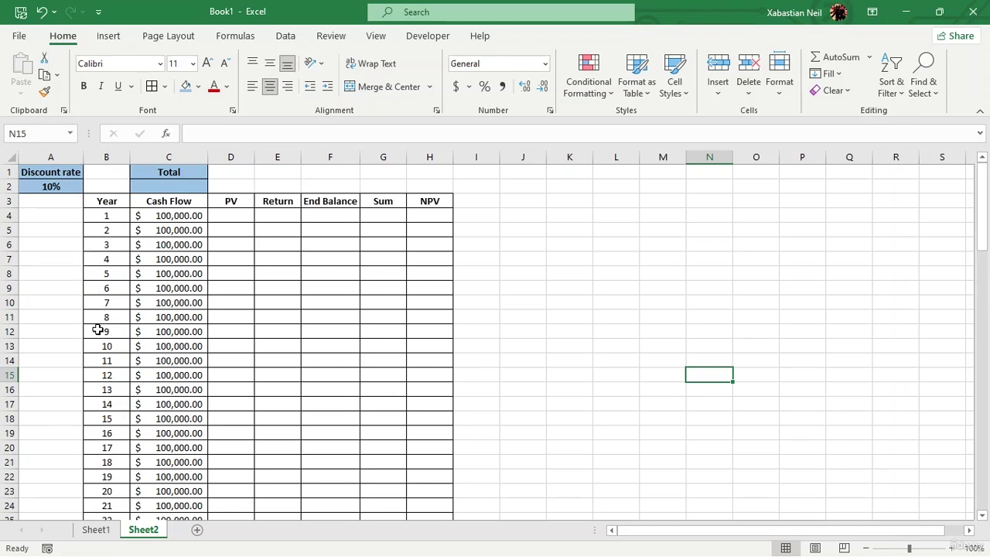
scroll(98, 375, down, 20)
scroll(114, 438, down, 6)
scroll(114, 439, up, 20)
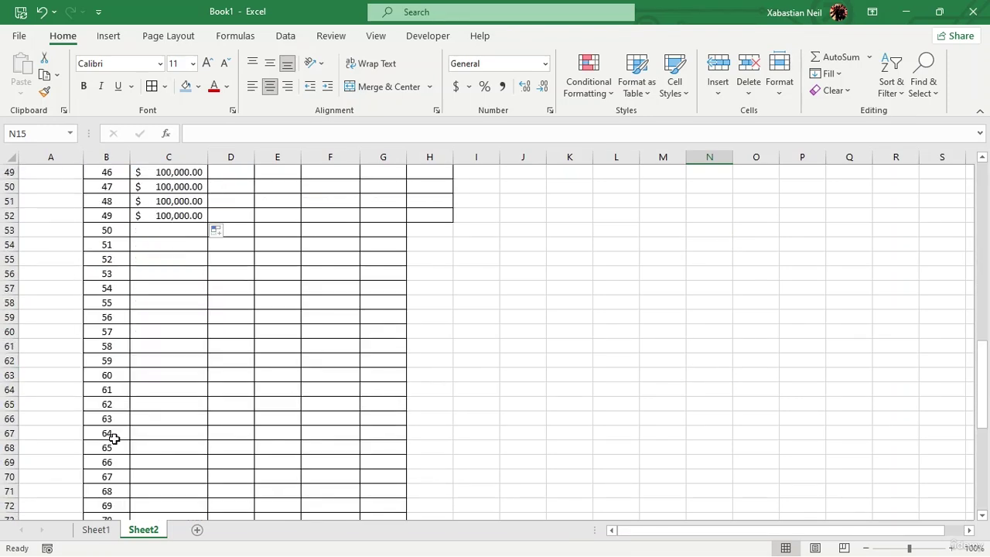
scroll(114, 438, up, 4)
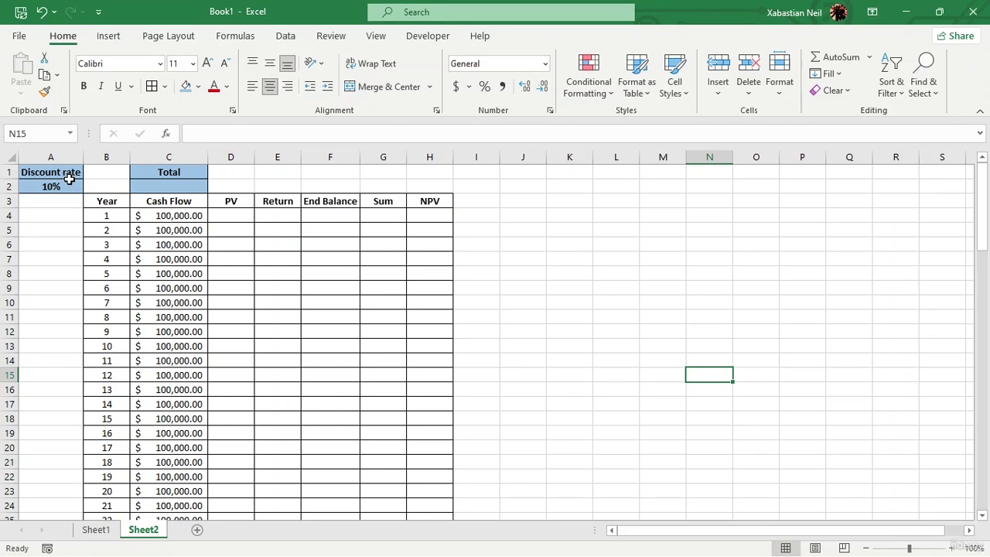
Enter the present value formula =C4*(1+A2)^1 for year 1 in cell D4
click(239, 217)
double_click(239, 218)
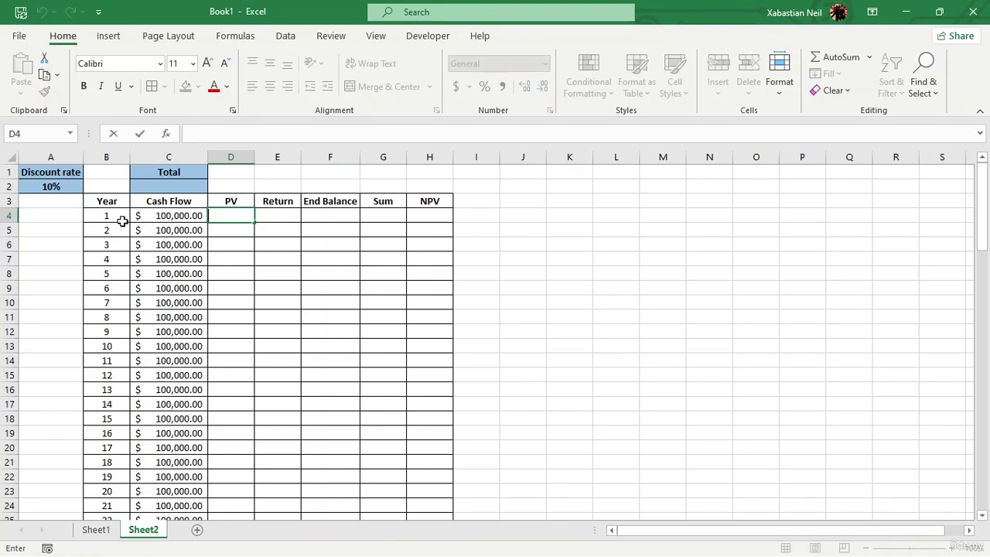
text(=)
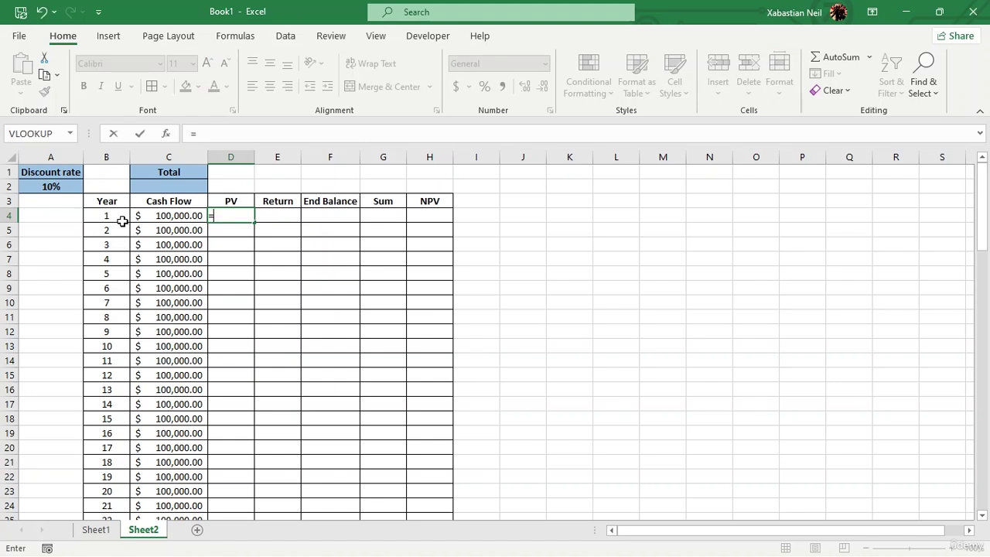
click(189, 217)
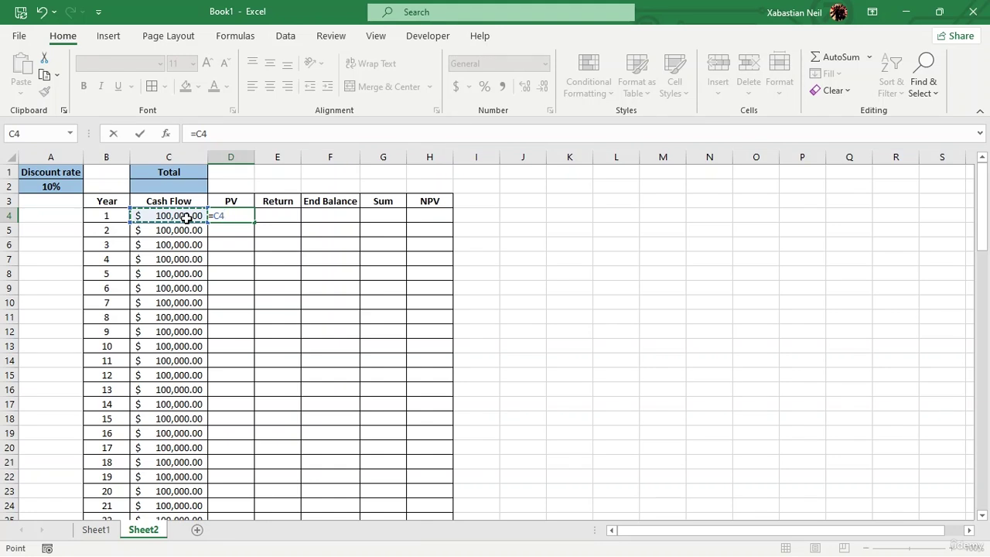
text(*()
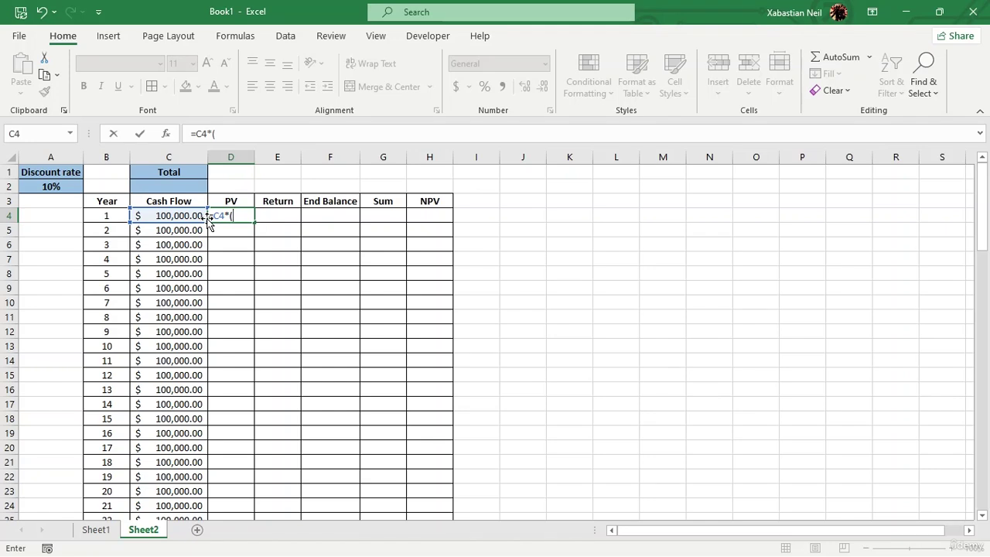
text(1+)
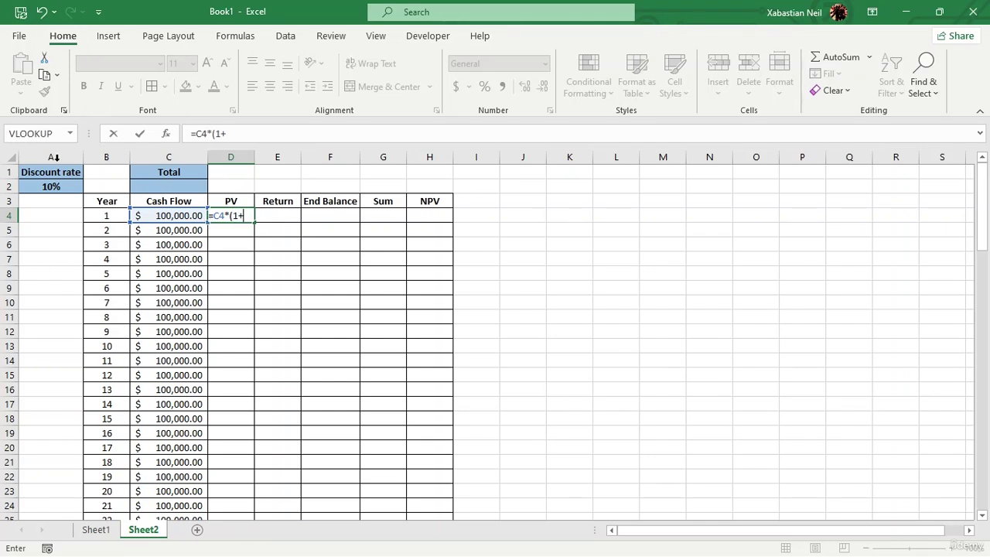
click(50, 188)
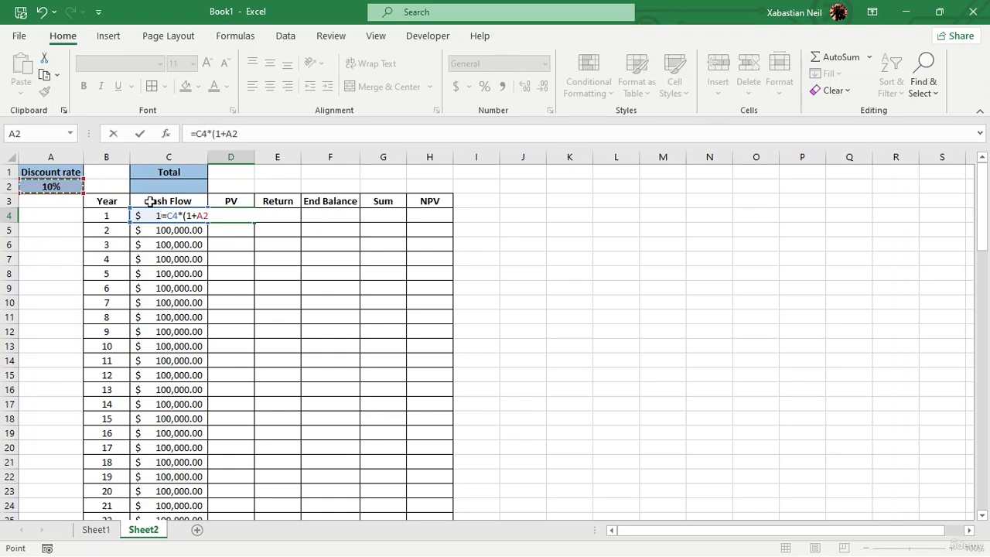
text())
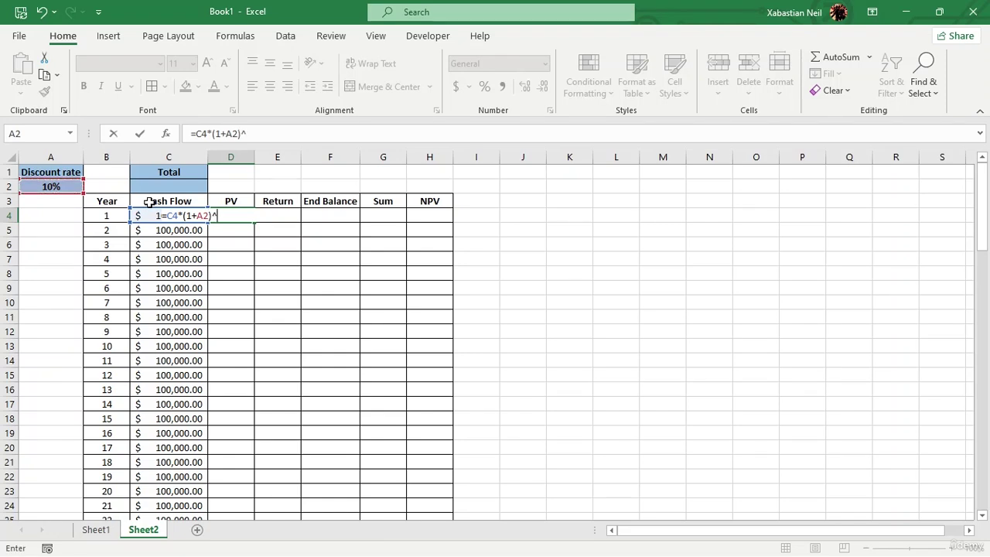
text(^1)
key(Return)
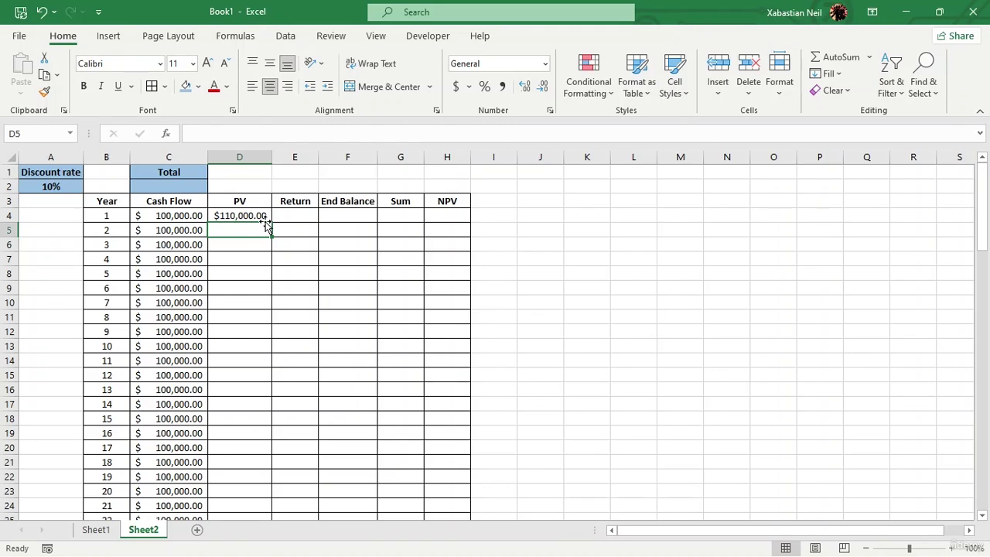
Change the exponent in the year 1 PV formula to -1, giving =C4*(1+A2)^-1
double_click(263, 216)
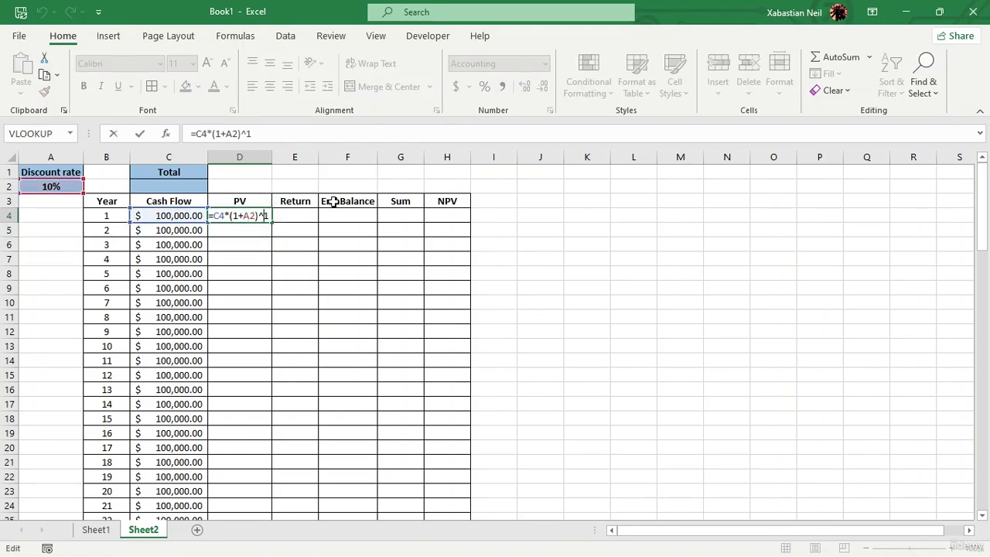
key(Left)
text(-0)
key(BackSpace)
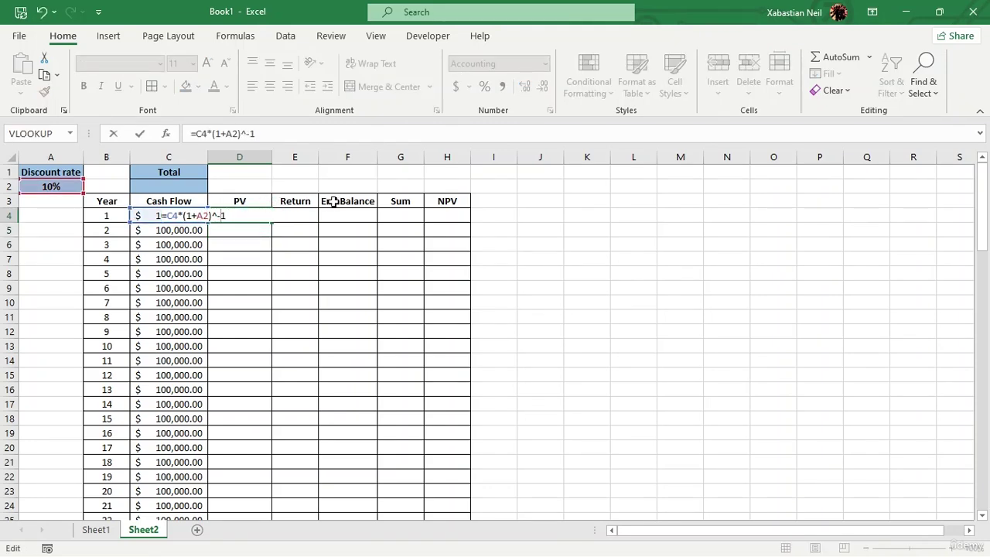
key(Return)
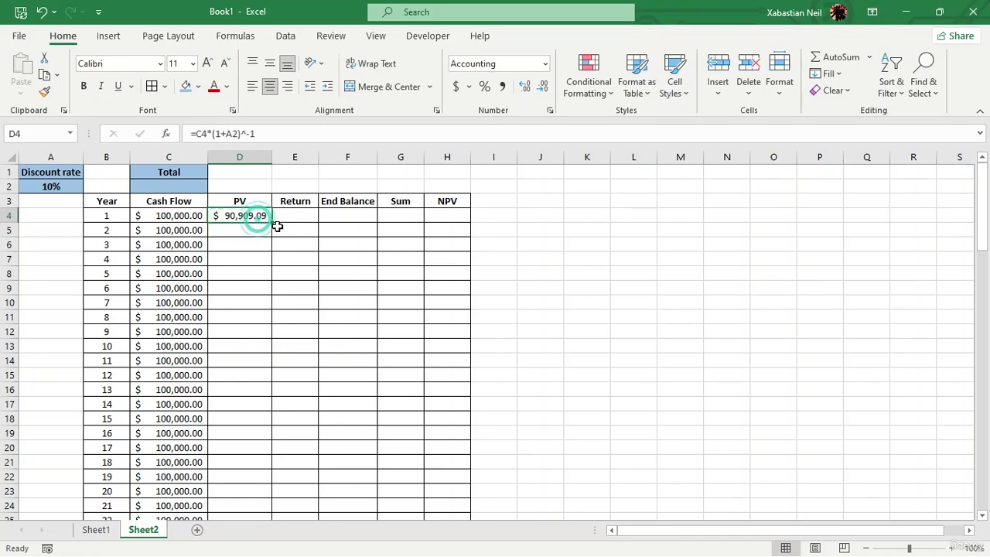
Extend the year 1 PV cell down through year 19 with the Fill Formatting Only option
drag(271, 223, 284, 489)
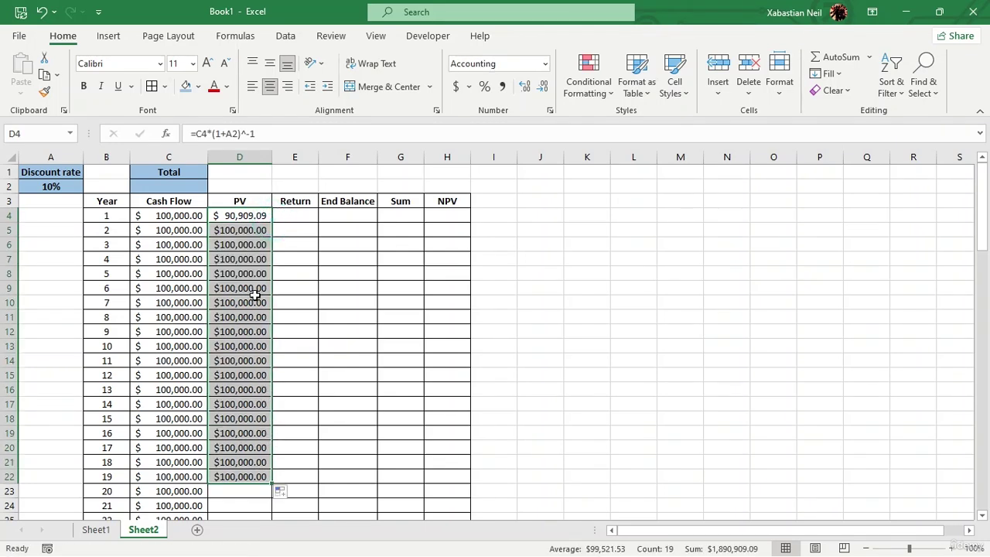
click(282, 492)
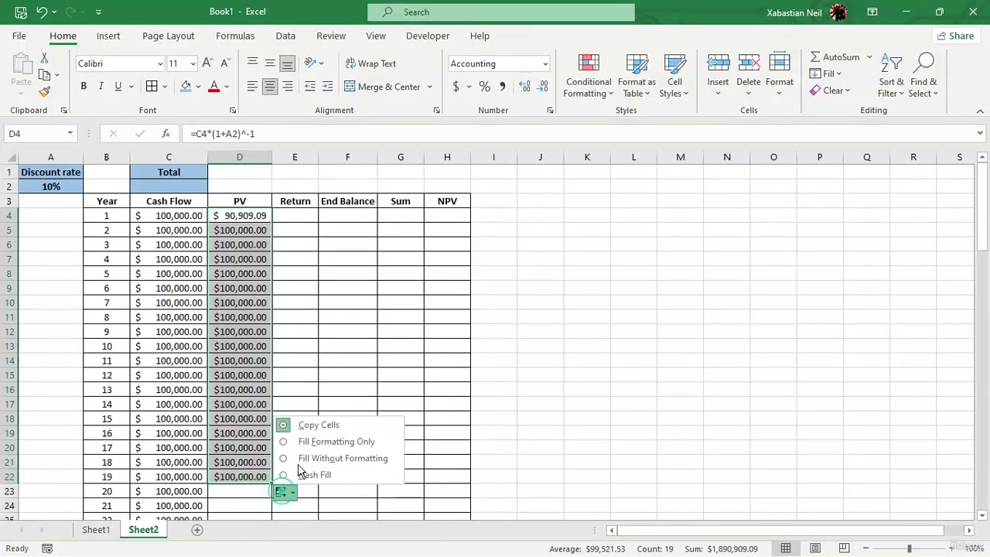
click(354, 443)
Try to extend the year 1 PV cell through year 34 with Flash Fill, and clear the PV values from D4 down
click(255, 215)
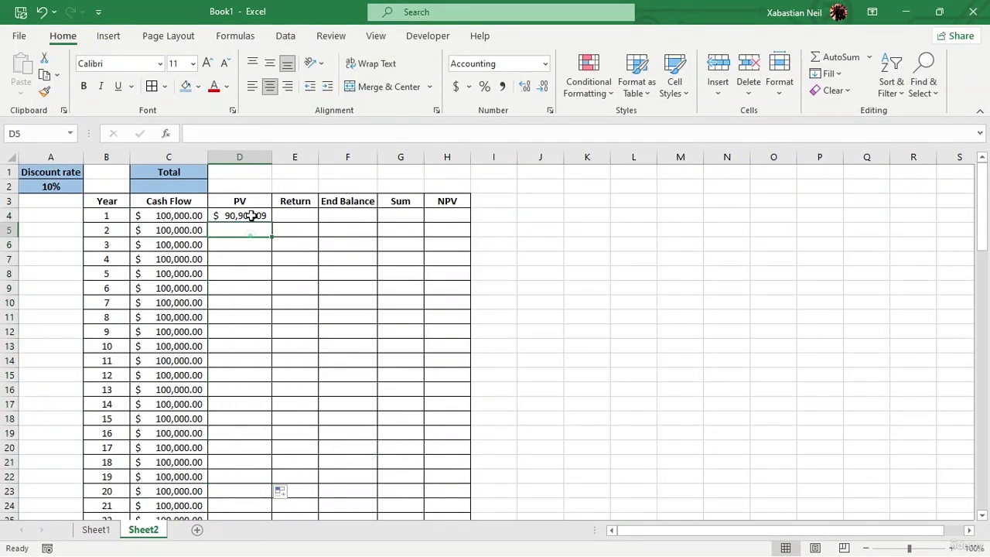
drag(272, 222, 282, 509)
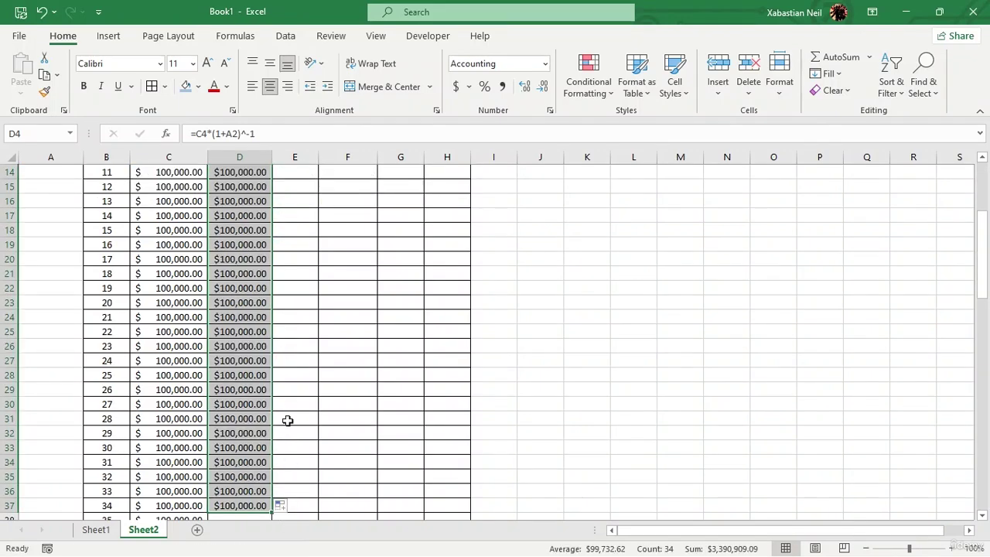
click(281, 505)
click(329, 488)
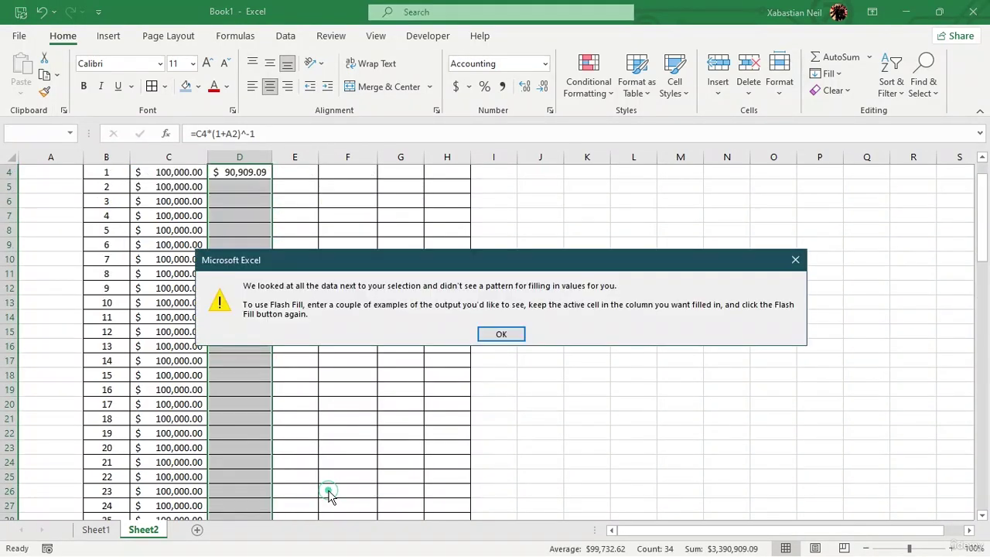
click(499, 333)
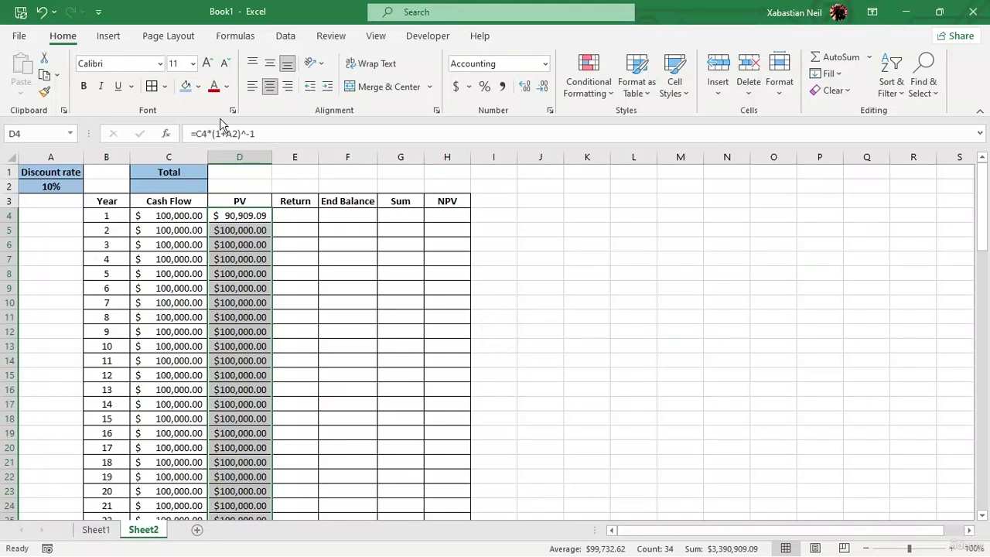
key(Delete)
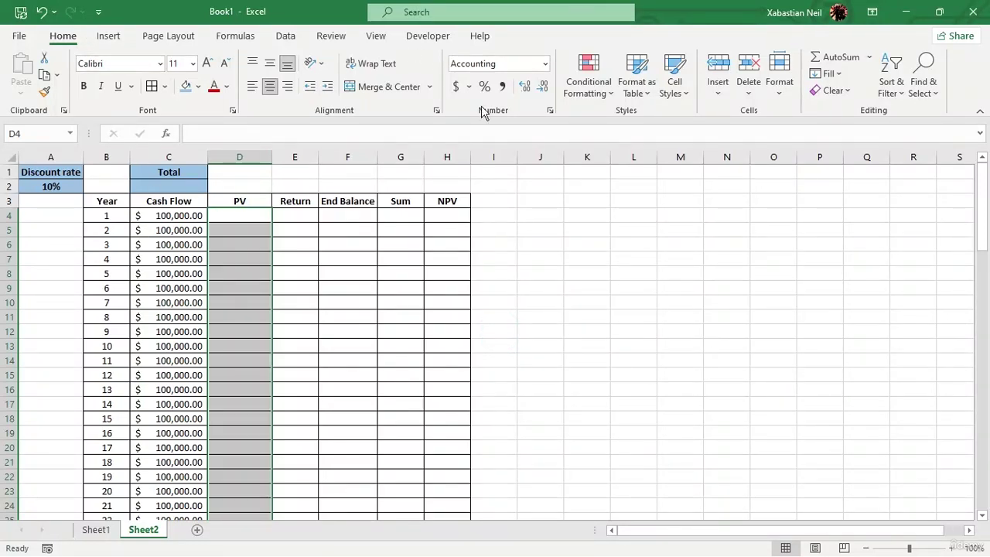
Enter the present value formula =C4*(1+A2)^-1 for year 1 in cell D4
click(255, 219)
text(=)
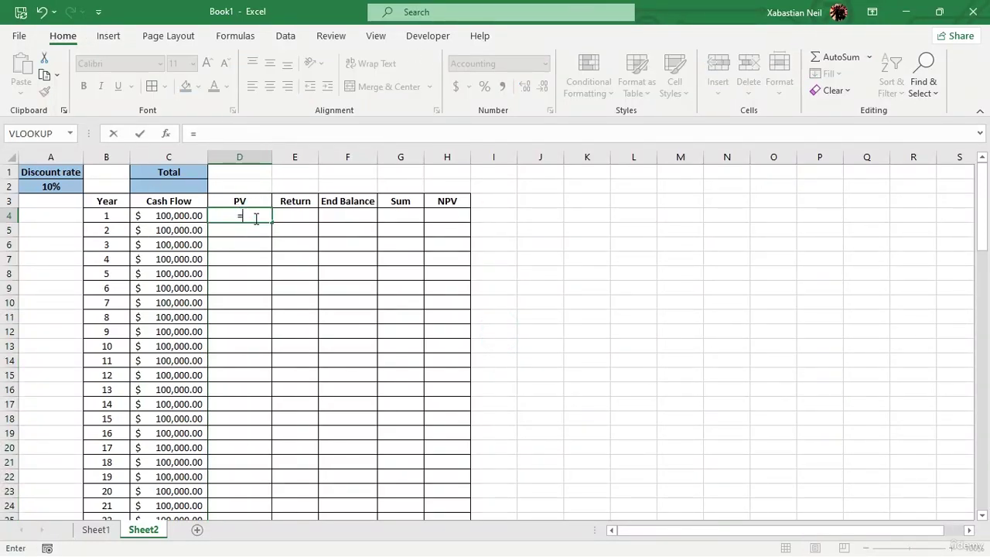
click(195, 216)
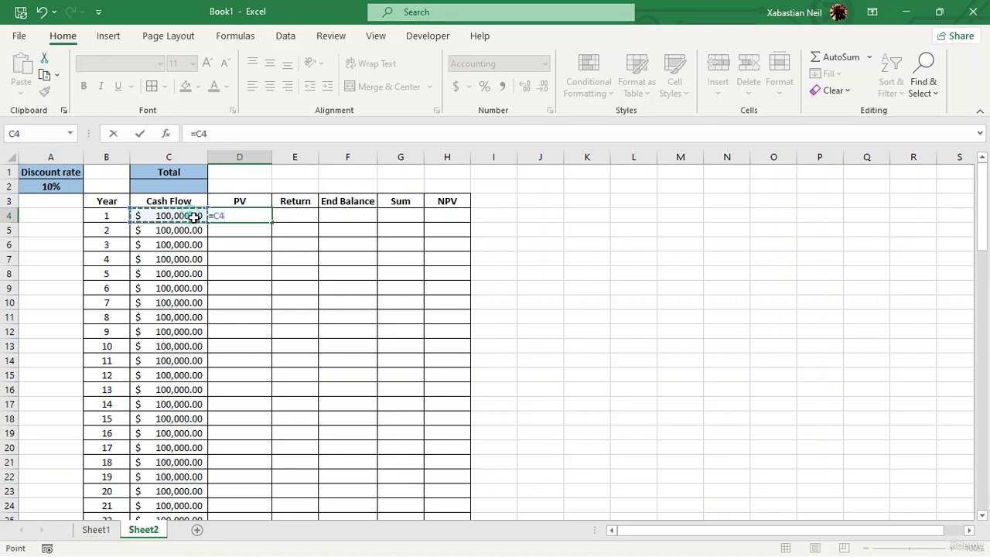
text(*)
key(BackSpace)
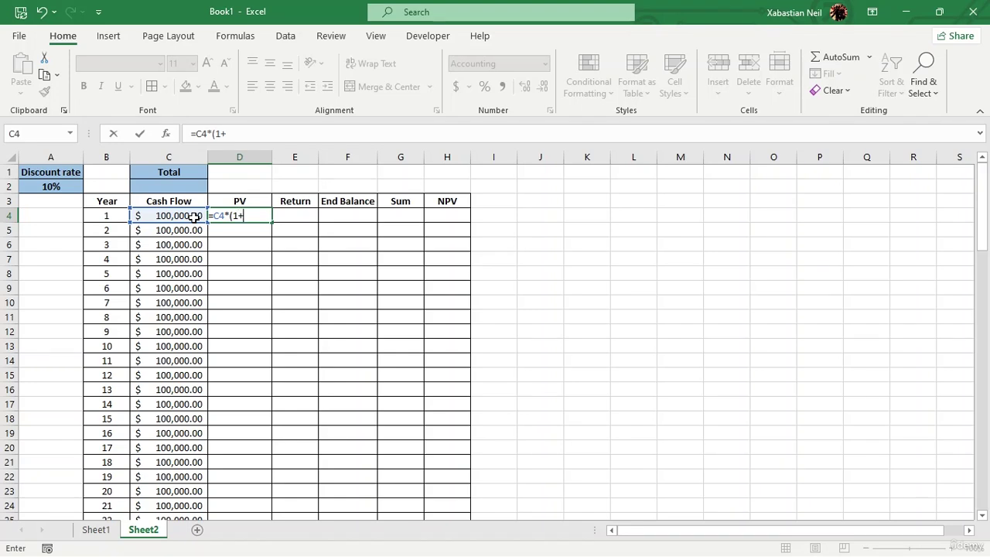
click(50, 186)
click(65, 172)
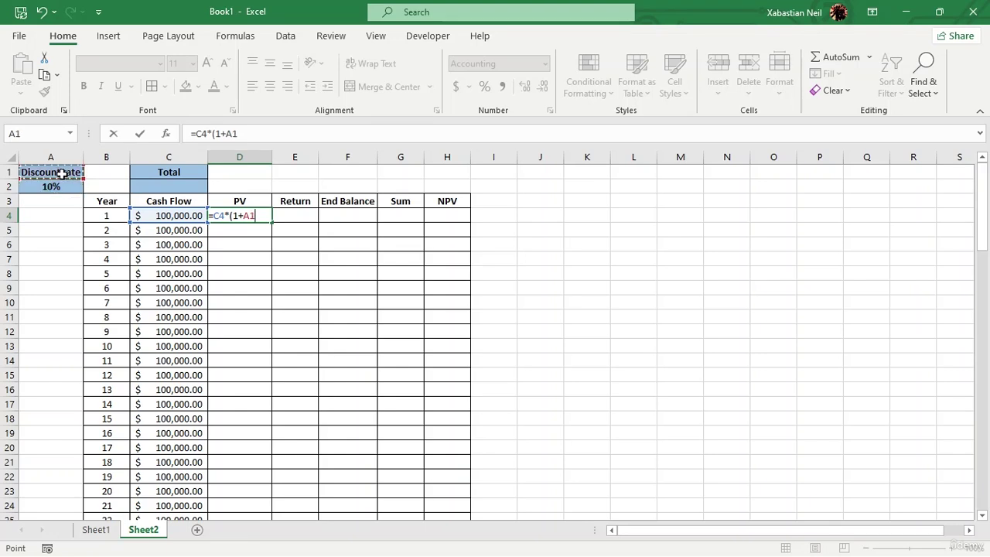
click(54, 190)
click(54, 192)
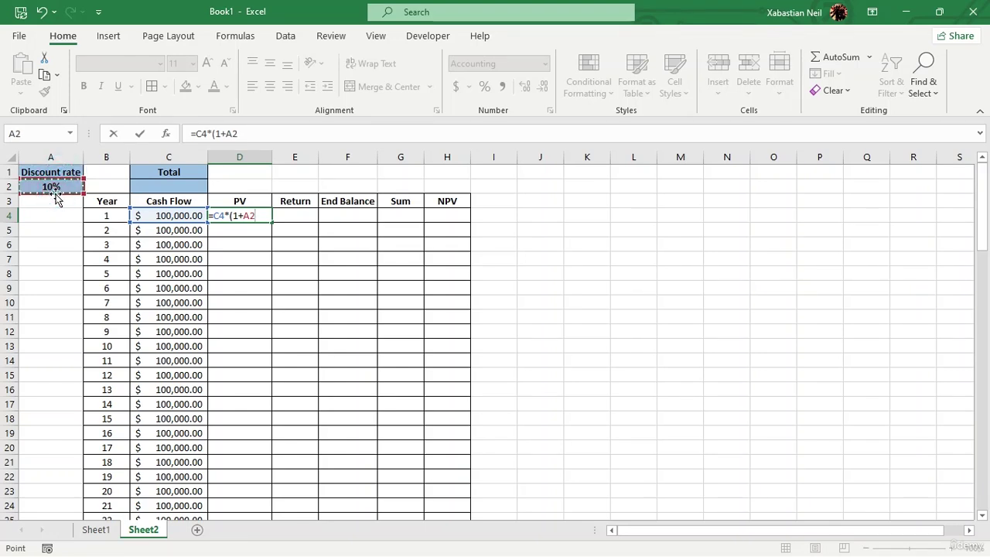
text()^-1)
key(Return)
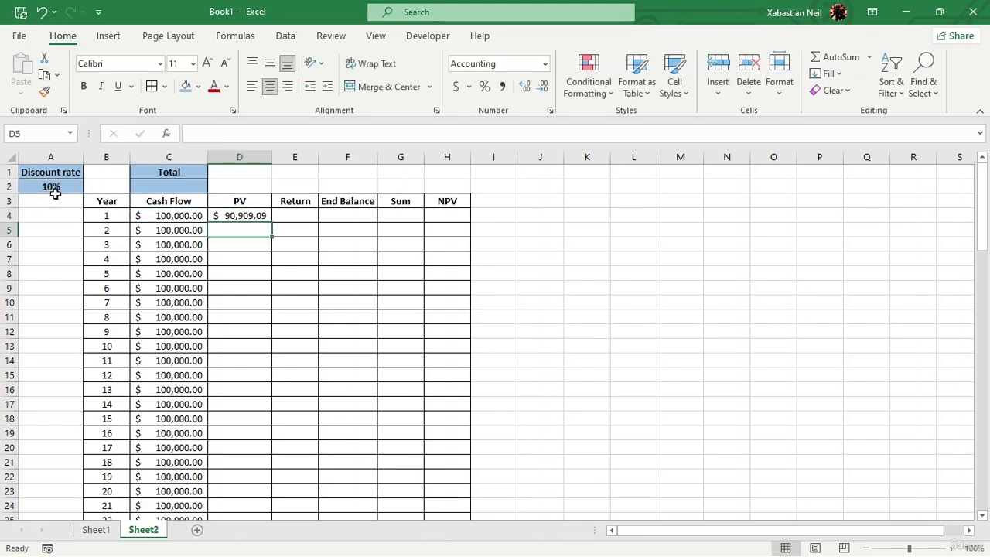
Enter the present value formula =C5*(1+A2)^-2 for year 2 in cell D5
double_click(252, 232)
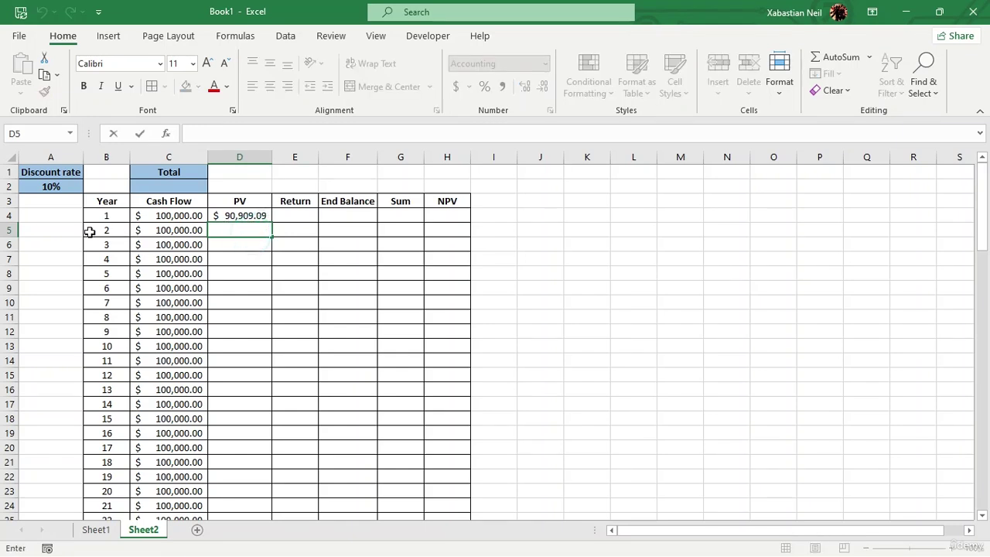
text(=)
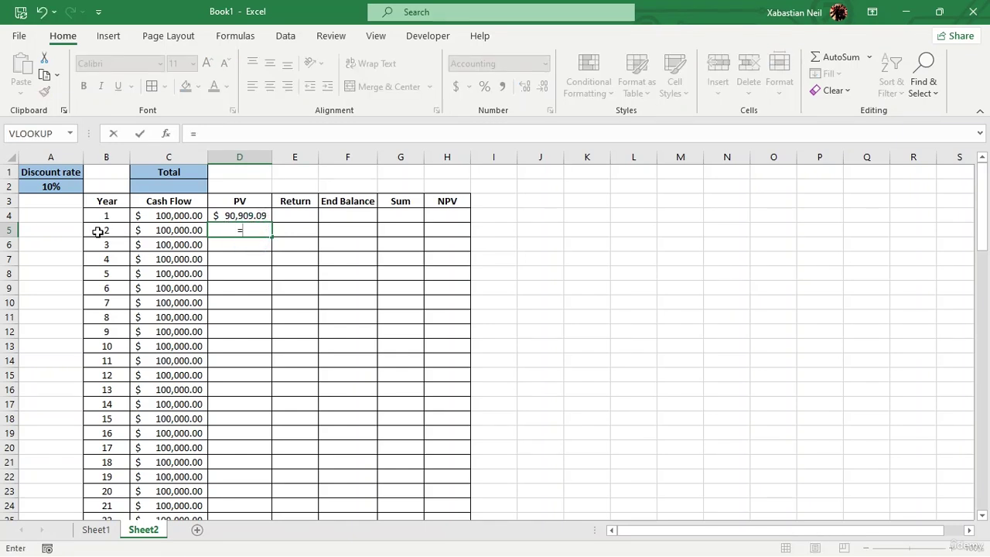
click(184, 227)
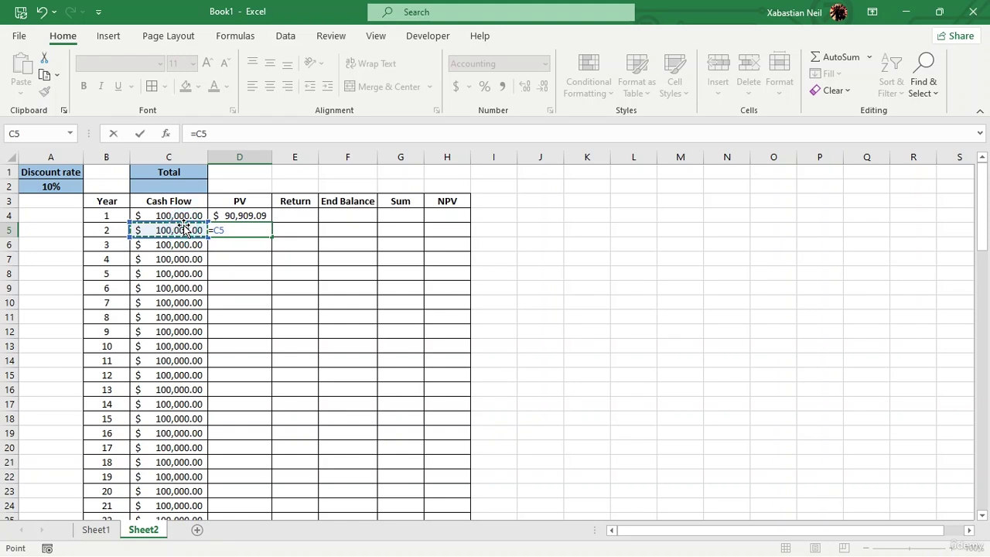
text(*)
click(58, 185)
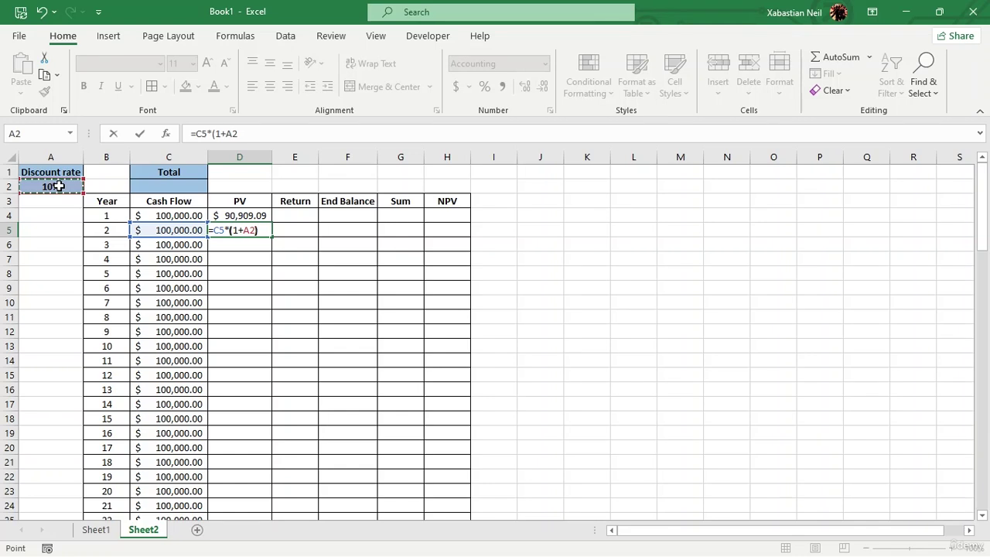
text())
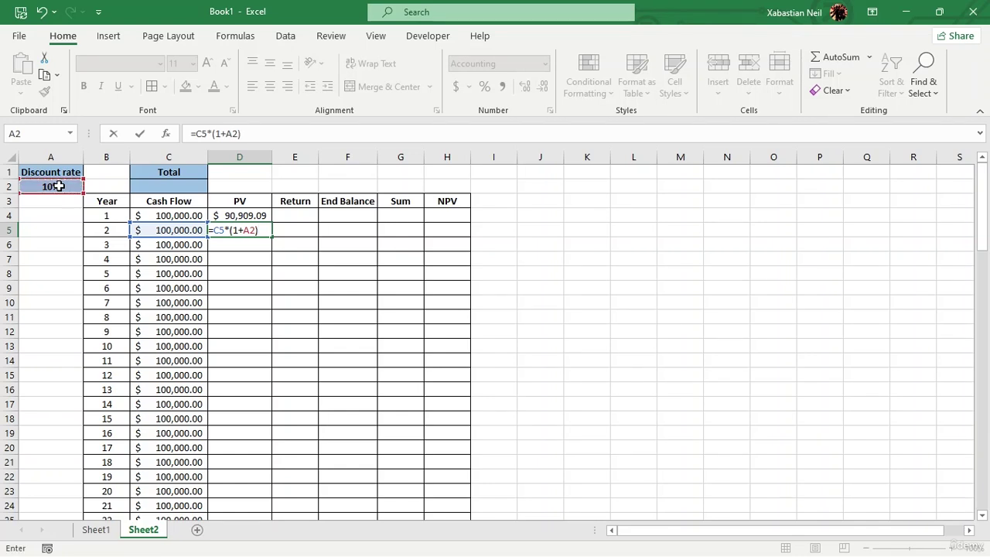
text(^-)
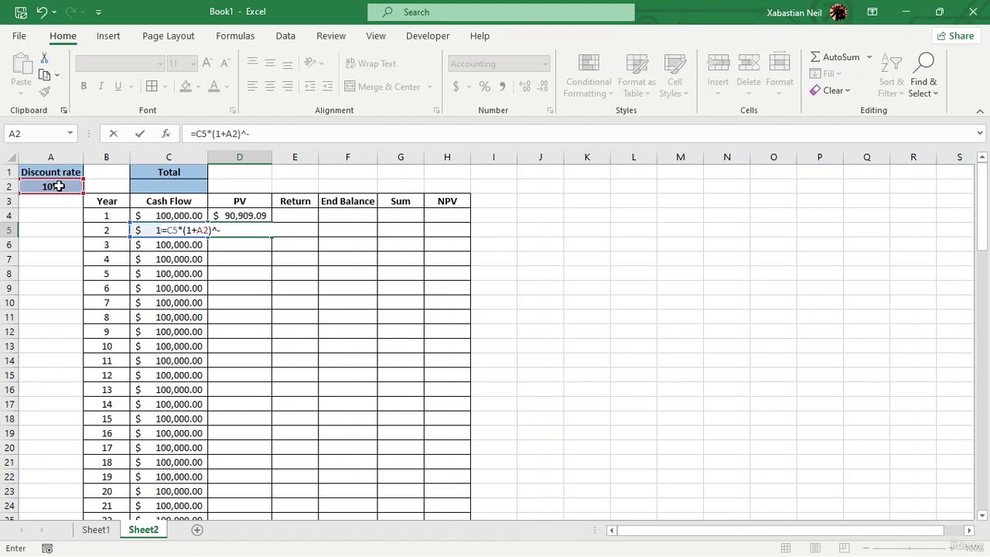
text(22)
key(Return)
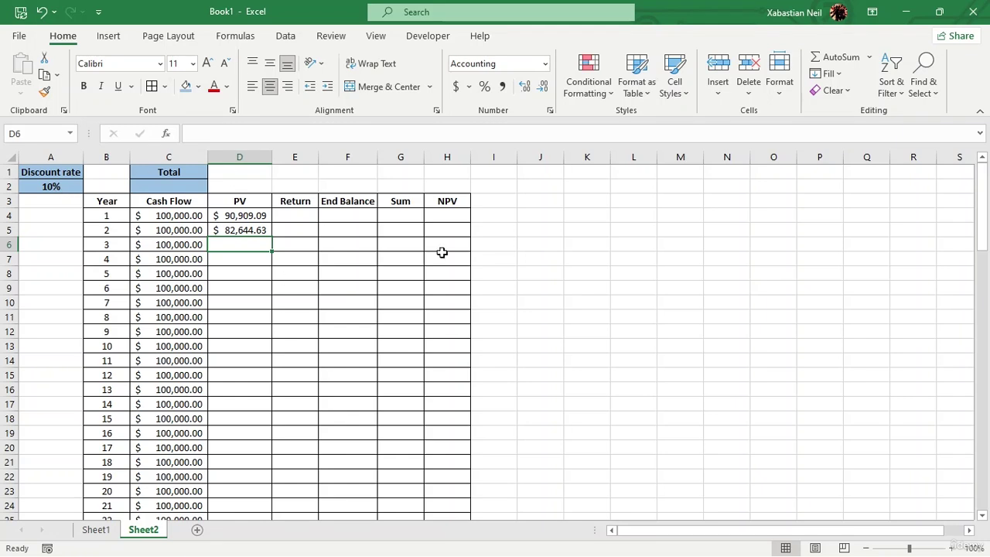
Try to fill the year 2 PV formula down through year 18, and undo the fill
click(257, 231)
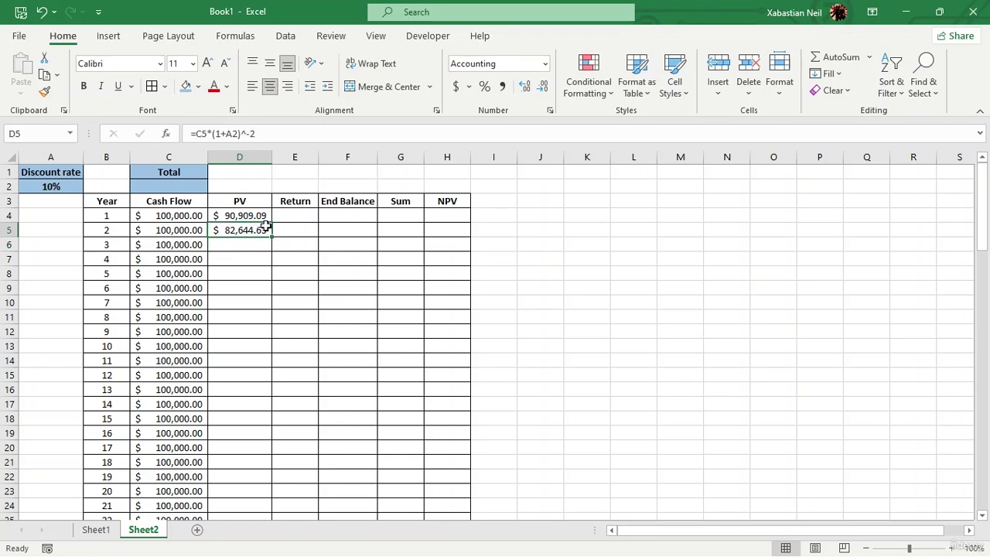
click(260, 217)
click(252, 232)
drag(275, 235, 267, 464)
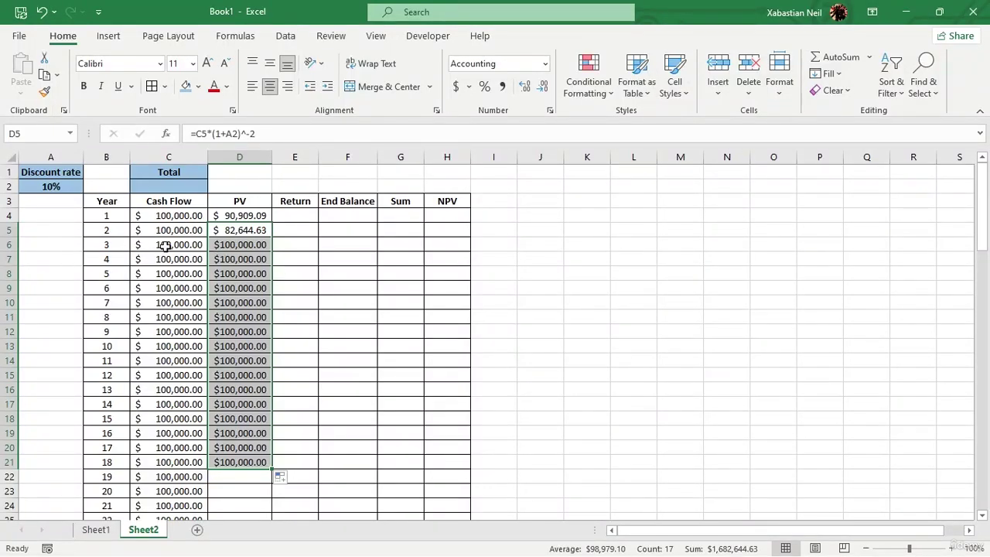
click(727, 329)
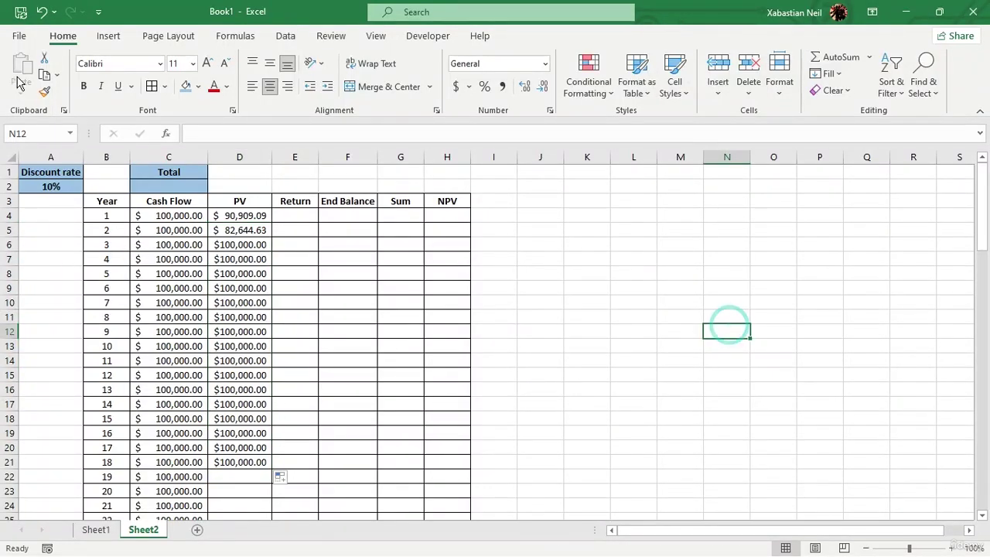
click(42, 11)
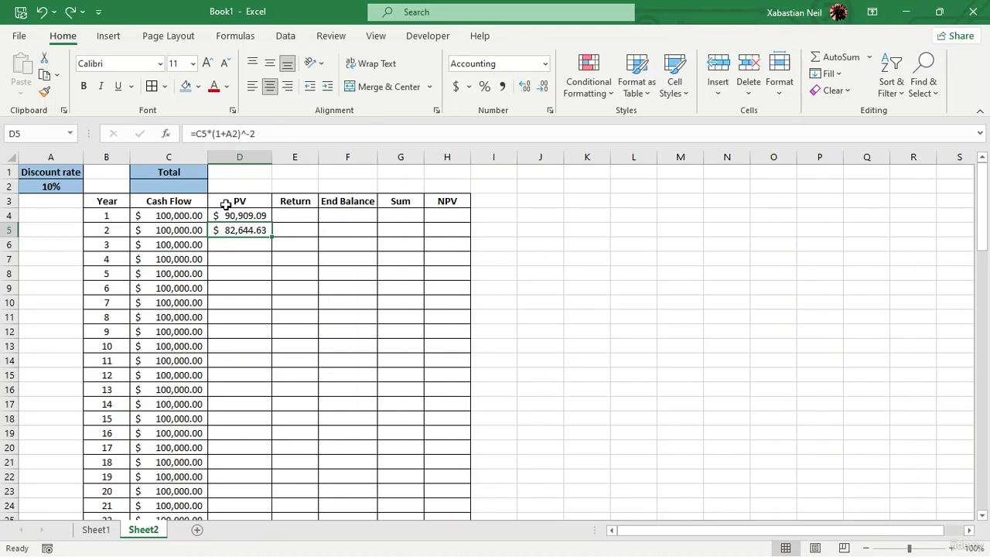
Copy the year 1 cash flow into the year 1 End Balance cell F4 and fit column F to its contents
click(177, 217)
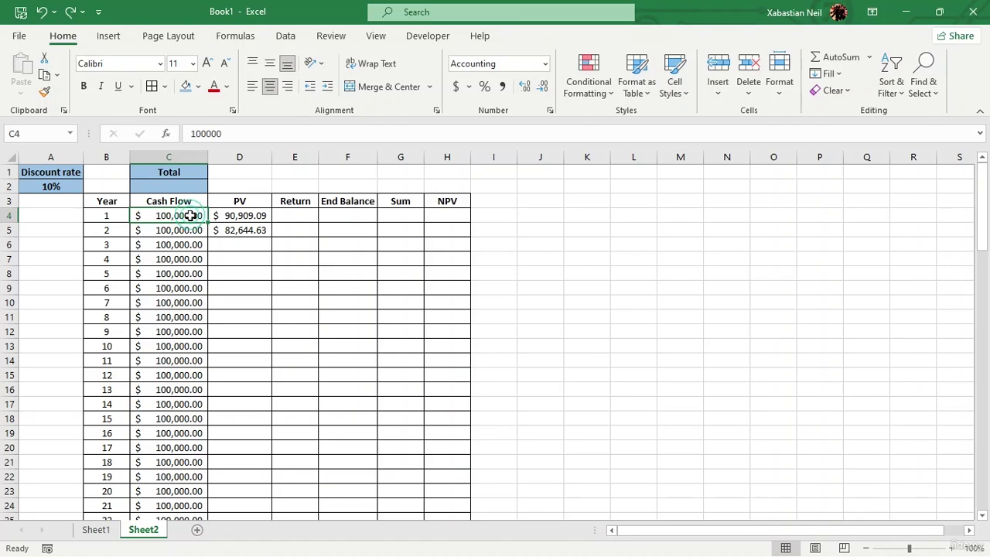
key(ctrl+c)
click(355, 217)
key(ctrl+v)
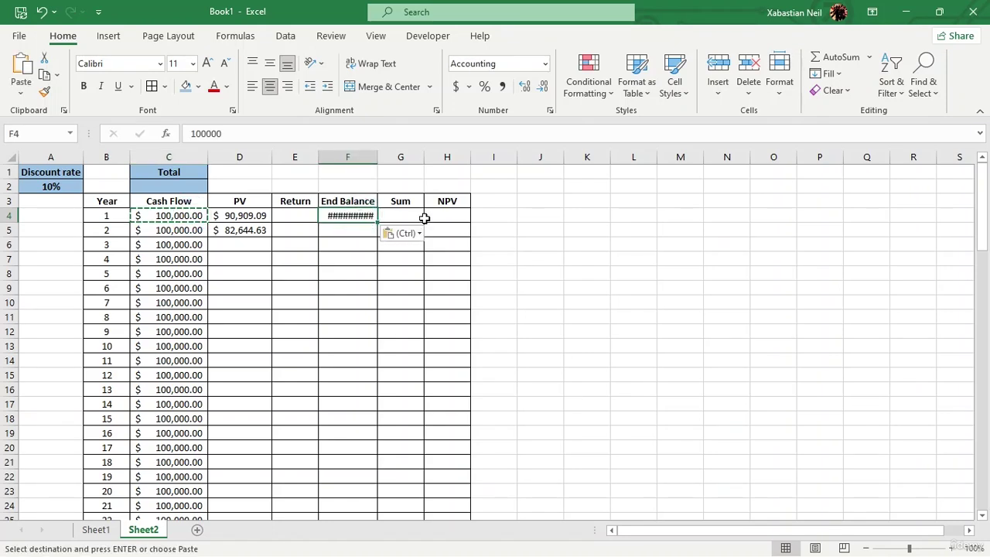
double_click(378, 157)
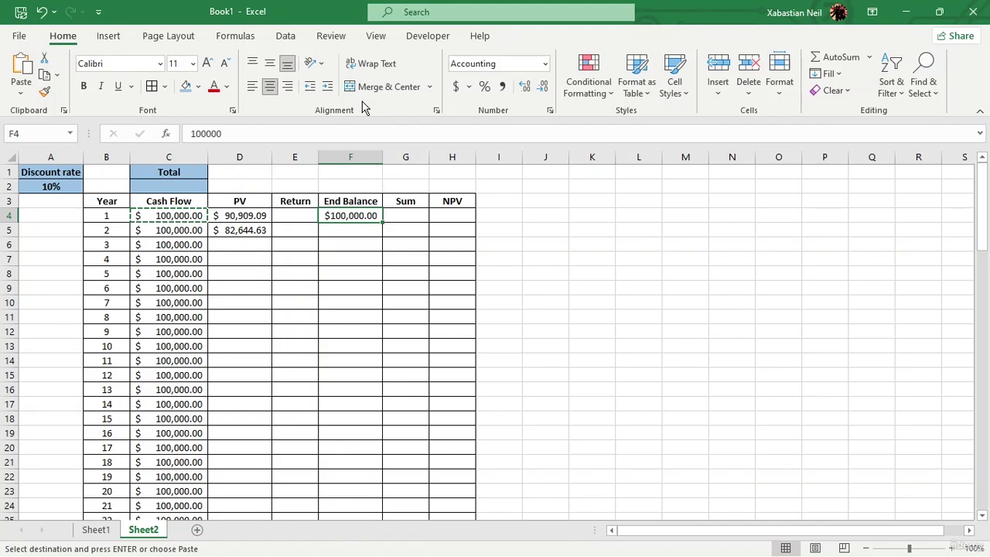
Enter the formula =F4*A2 for the year 2 Return in cell E5
click(294, 220)
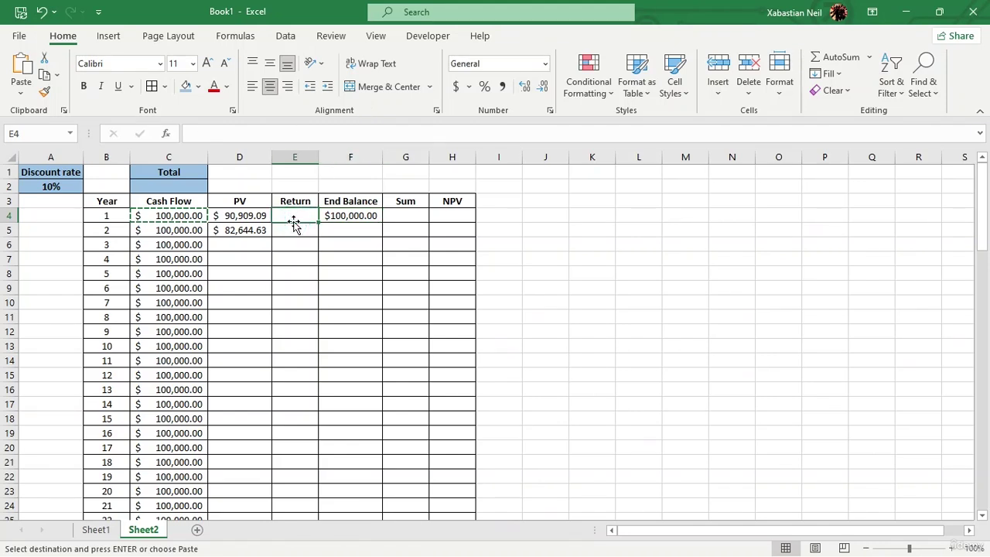
click(293, 230)
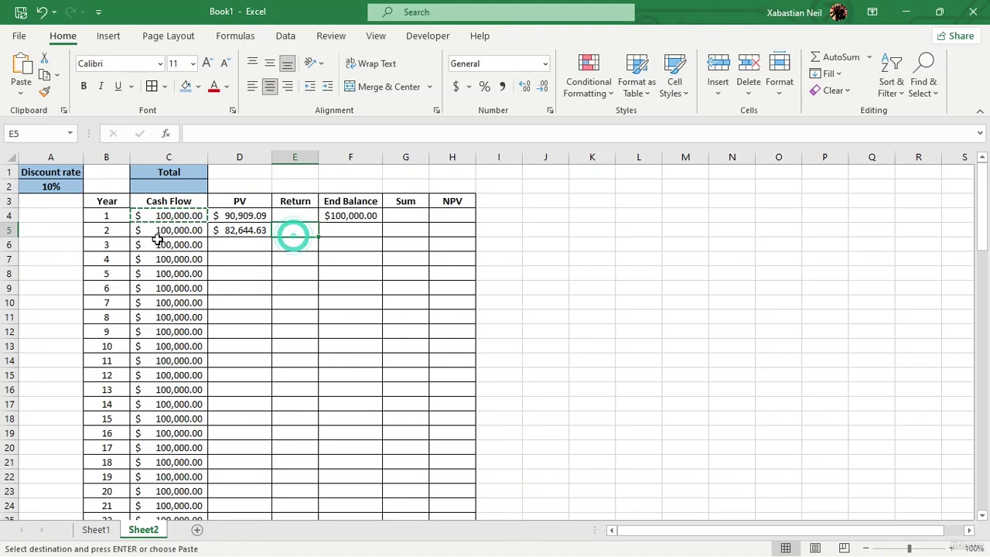
double_click(293, 229)
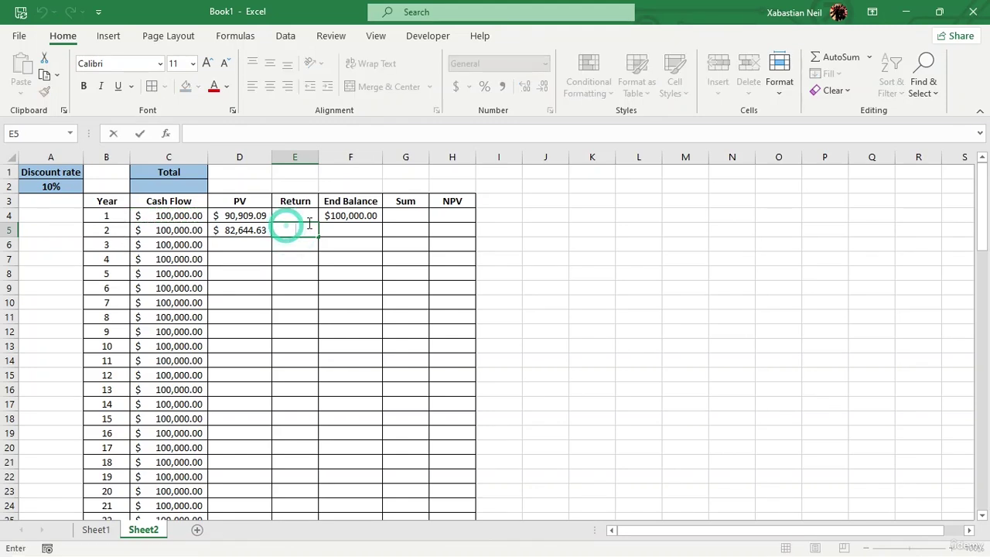
text(=)
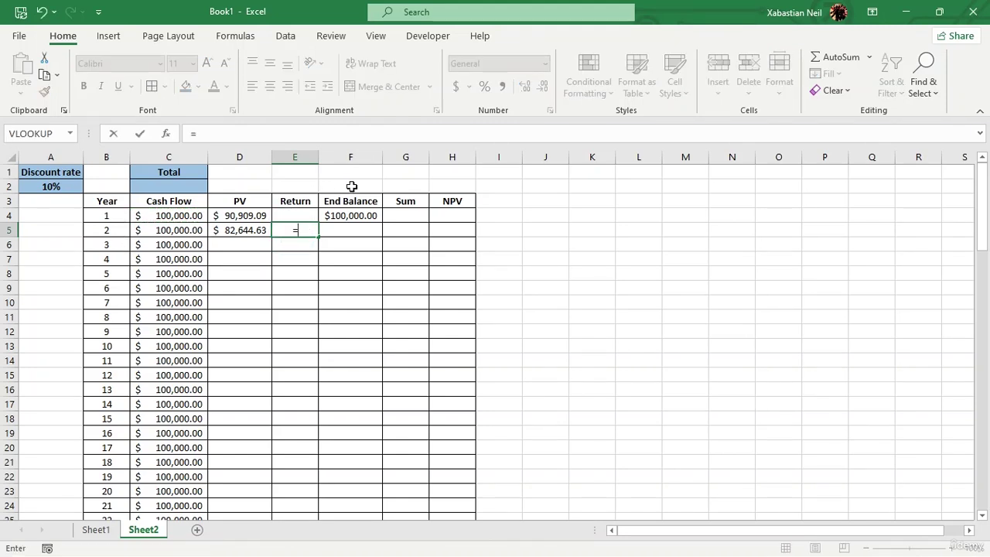
click(371, 220)
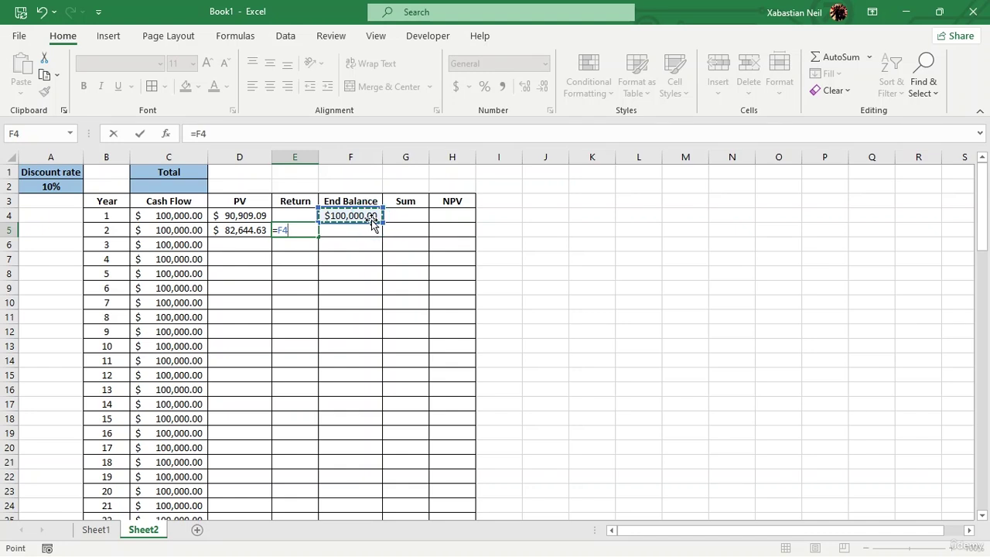
text(*)
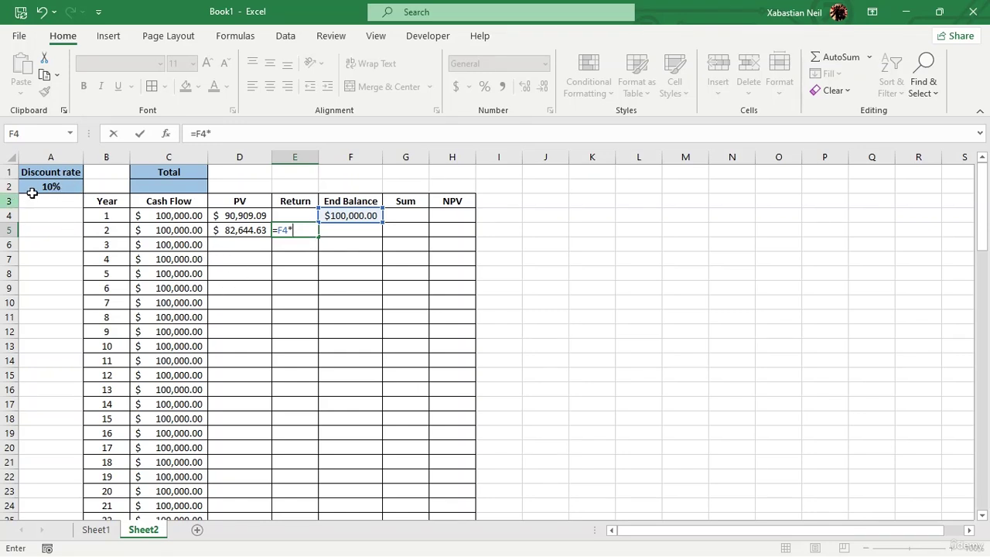
click(65, 184)
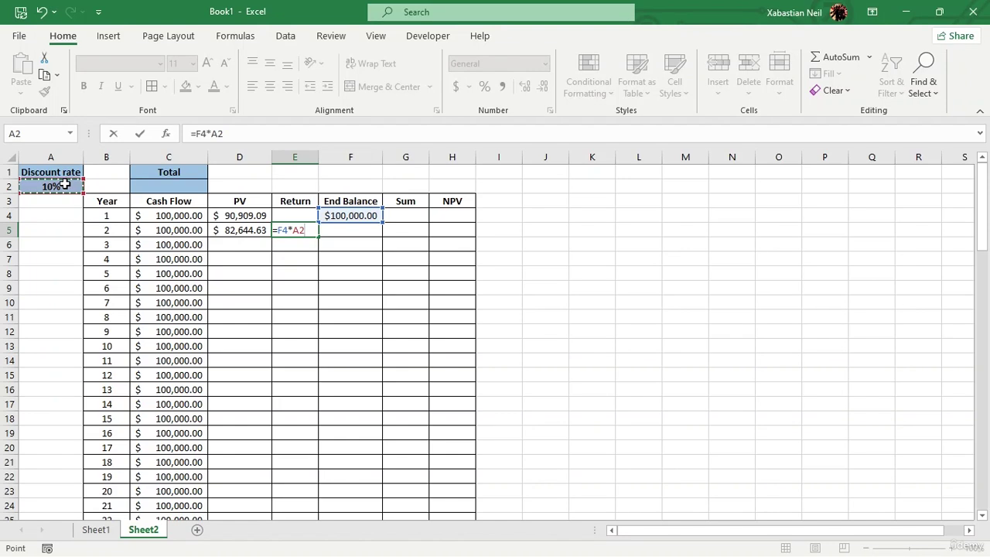
key(Return)
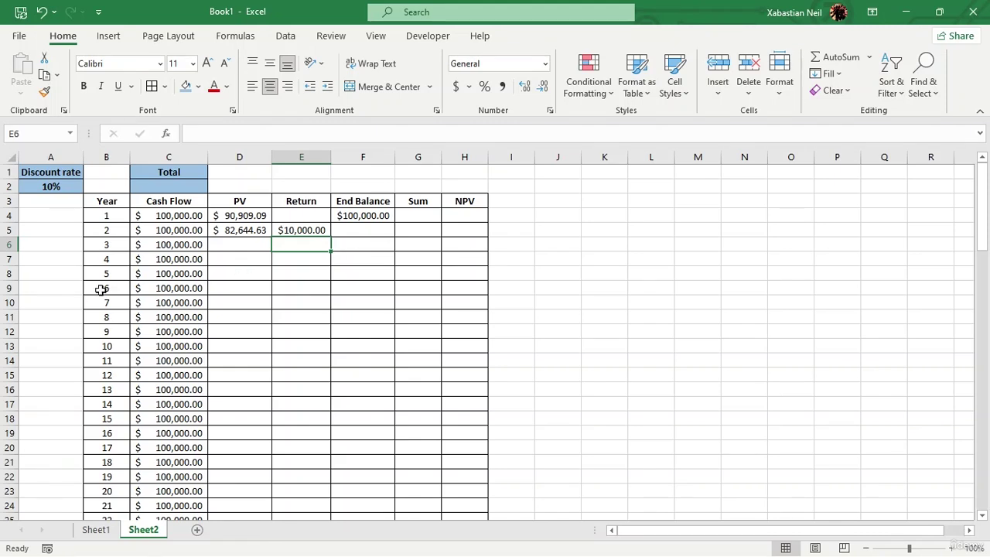
Enter the formula =C5+E5+F4 for the year 2 End Balance in cell F5
double_click(349, 232)
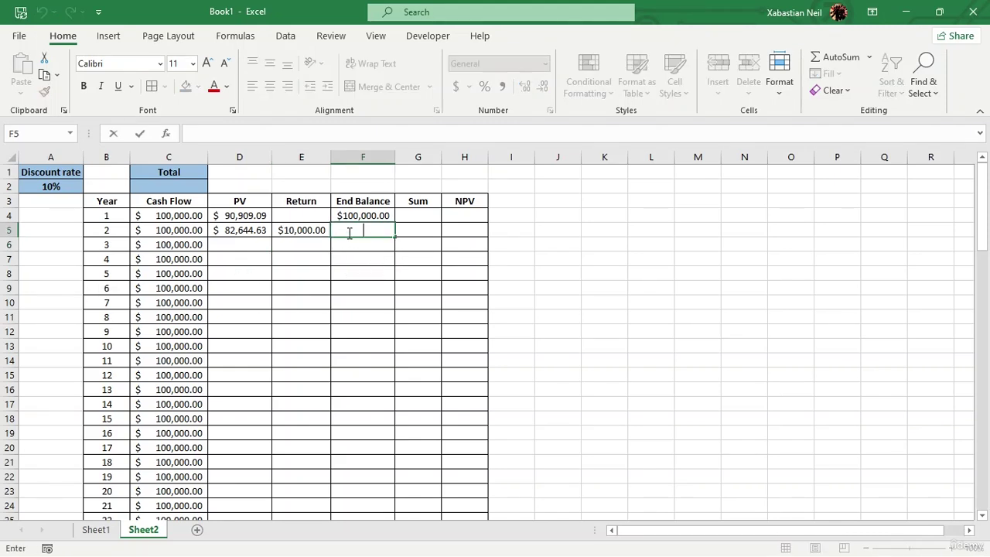
click(349, 232)
click(353, 232)
click(372, 230)
text(=)
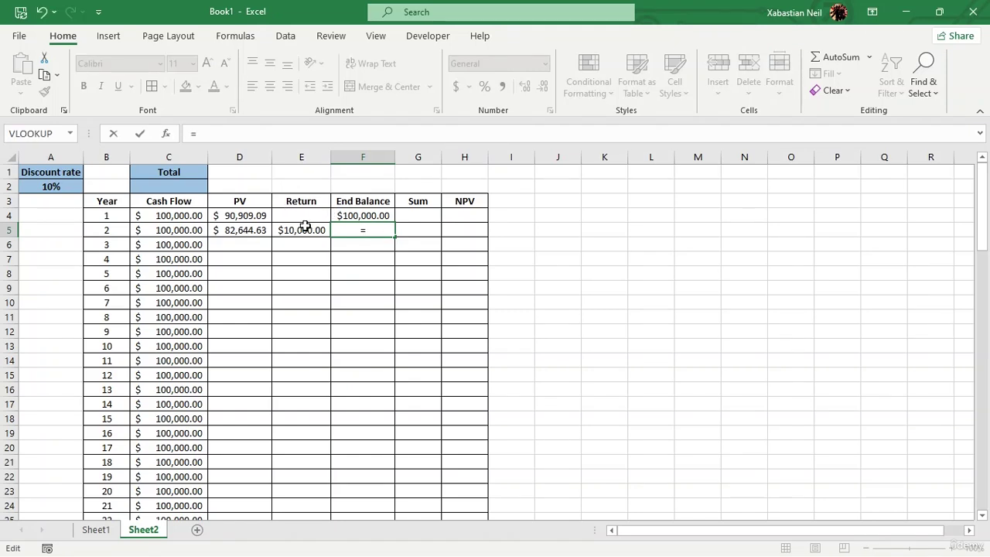
click(190, 233)
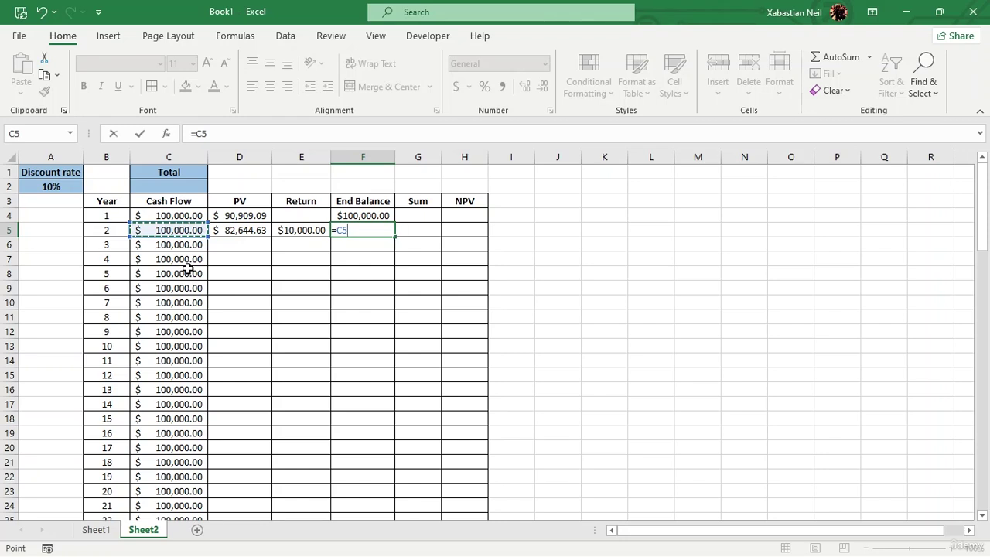
text(+)
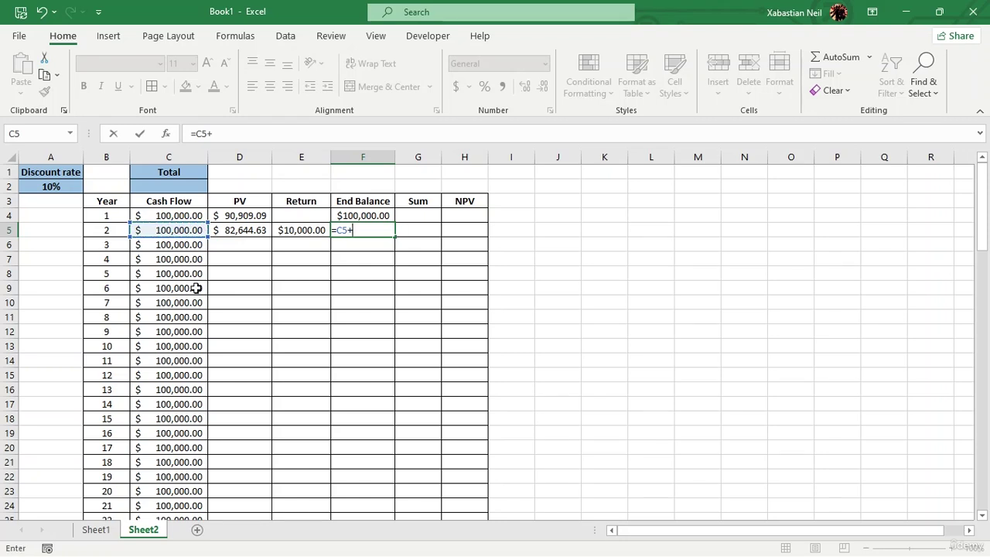
click(308, 231)
text(+)
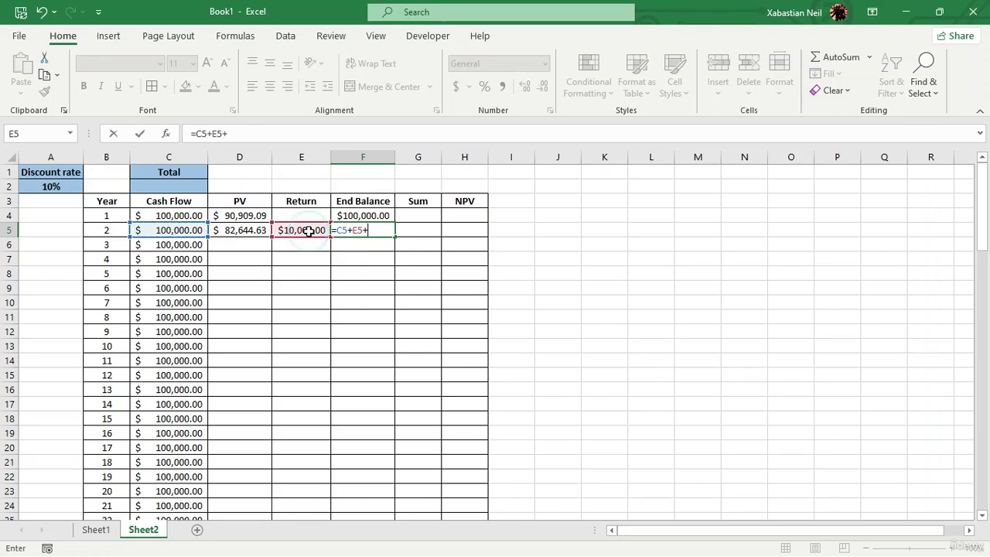
click(383, 217)
key(Return)
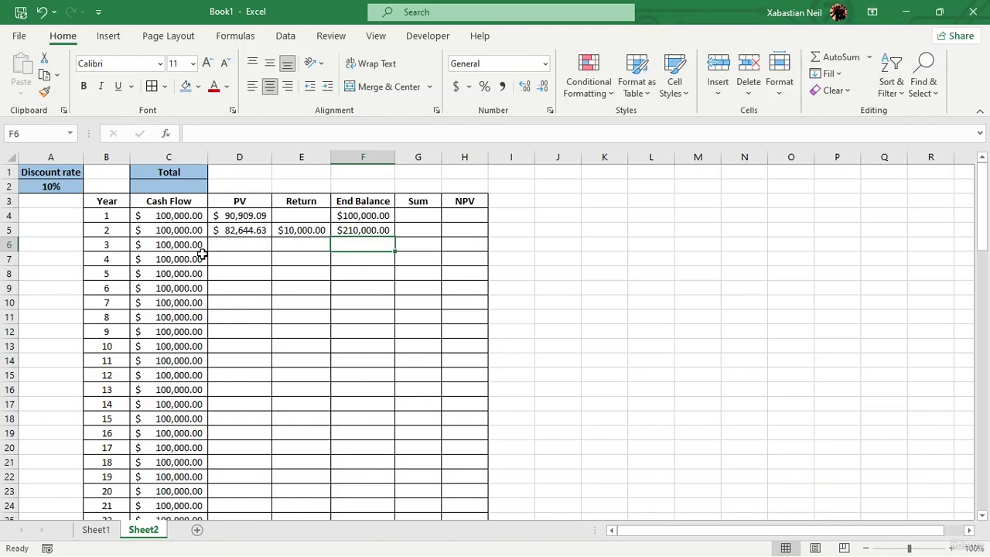
Fill the year 2 End Balance, Return and PV formulas down through the remaining years of the table
click(383, 231)
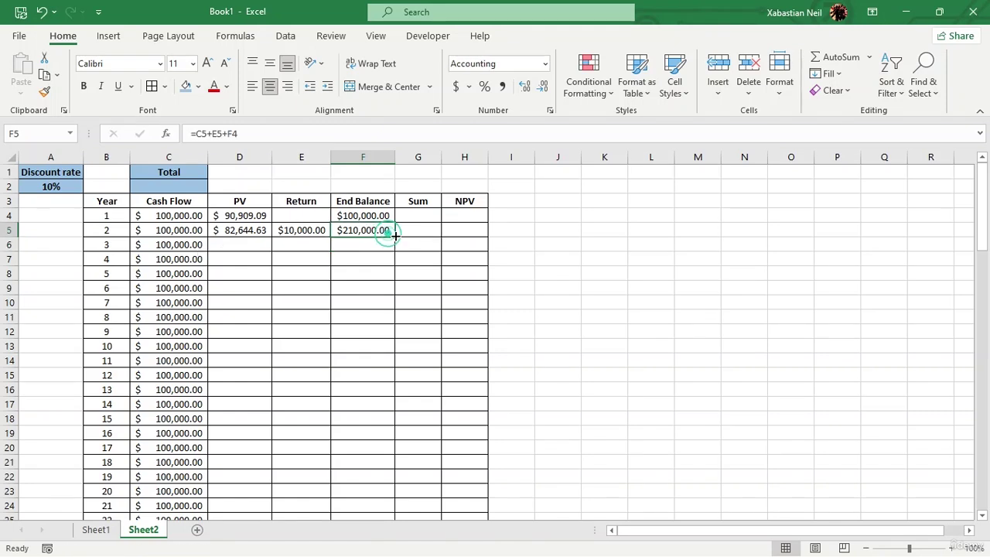
double_click(393, 237)
click(309, 230)
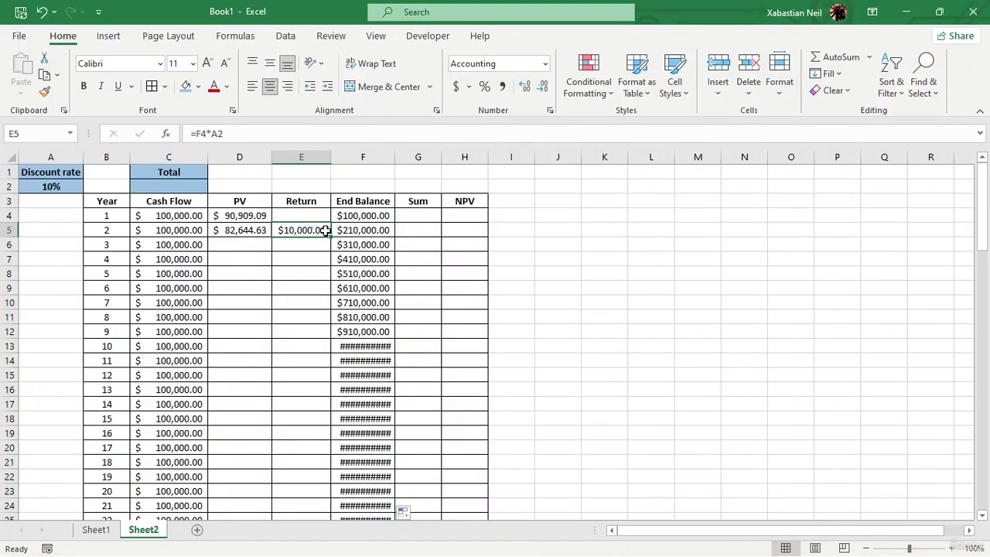
double_click(331, 237)
click(260, 229)
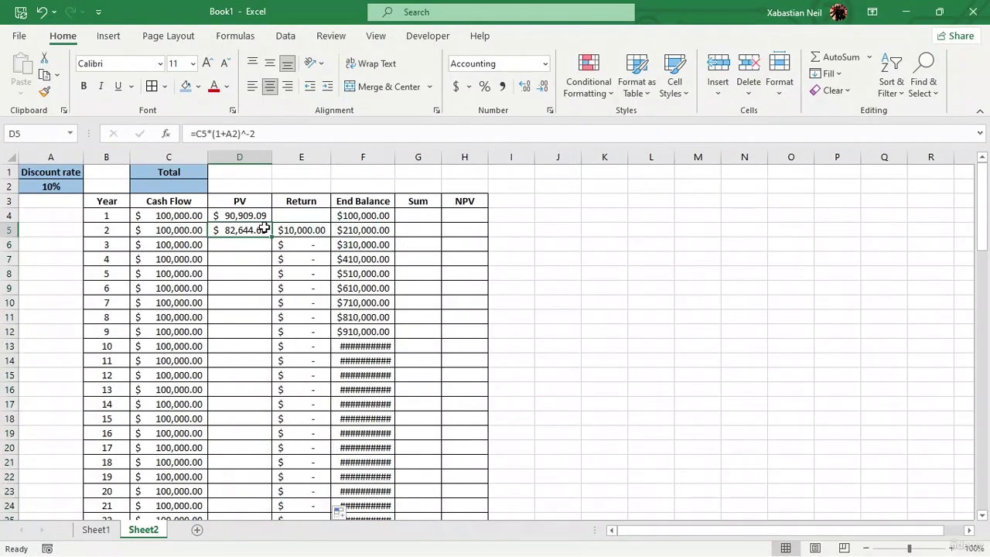
double_click(271, 236)
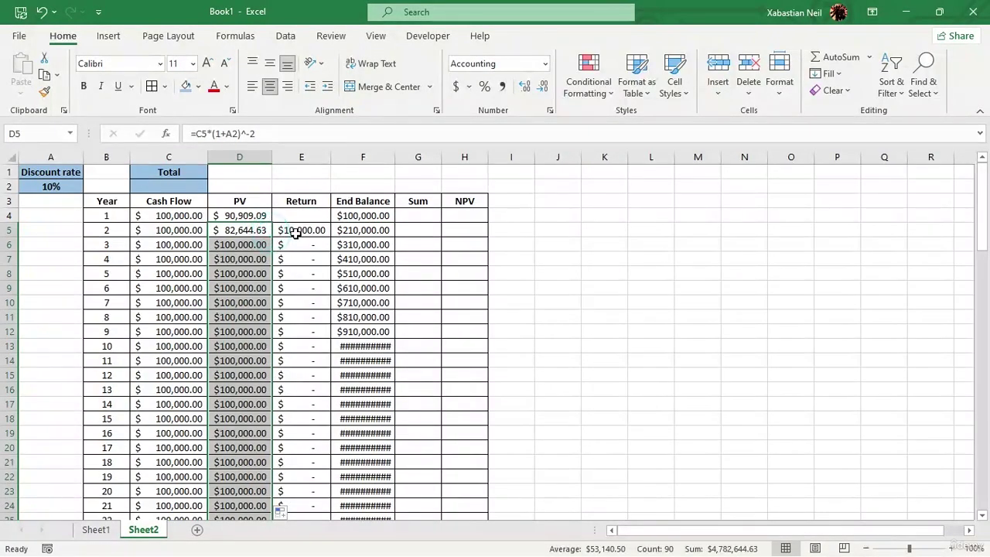
Fit the widths of the Return and End Balance columns to their contents and check the filled rows
double_click(328, 158)
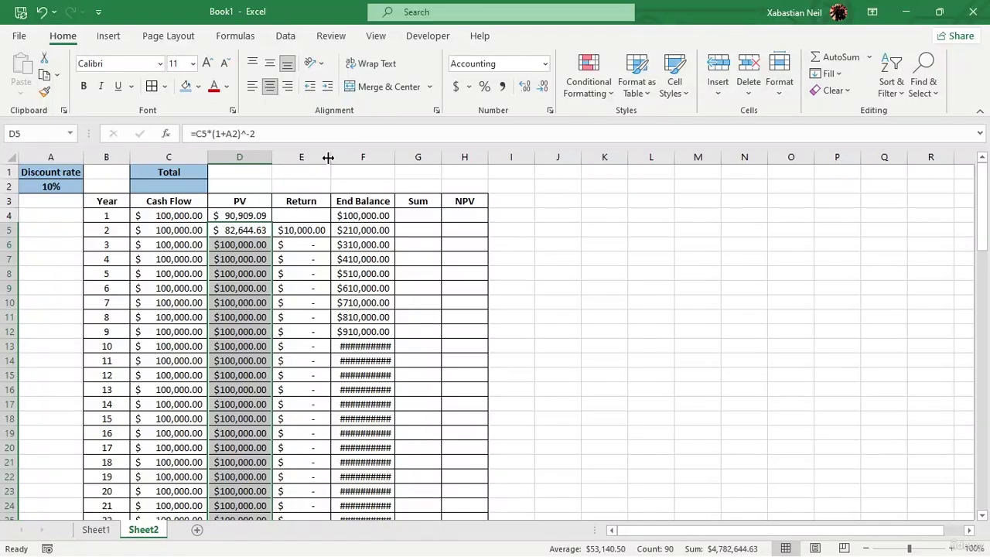
double_click(395, 158)
scroll(364, 340, down, 20)
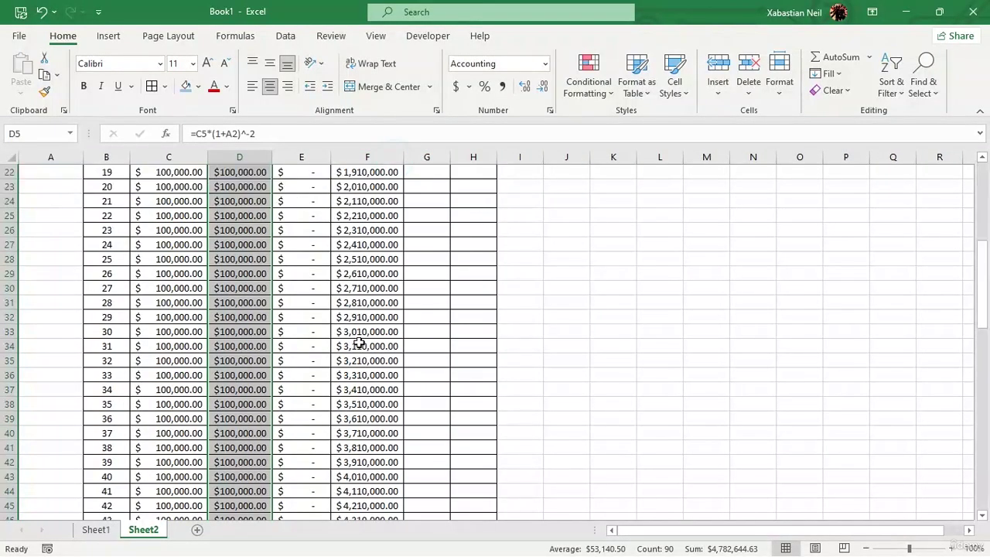
scroll(366, 350, up, 20)
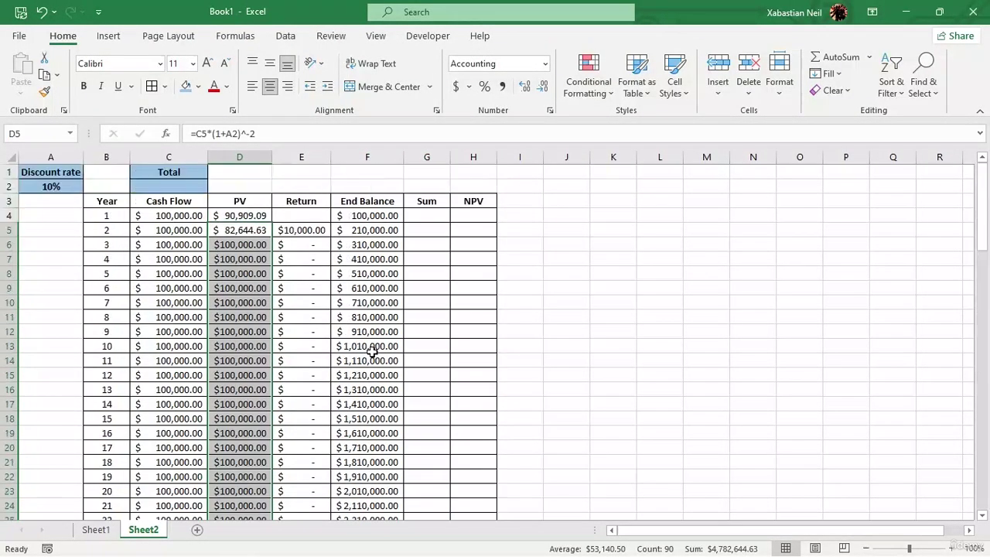
Examine the Return formulas in cells E5 and E6 and the filled rows down the table
double_click(305, 234)
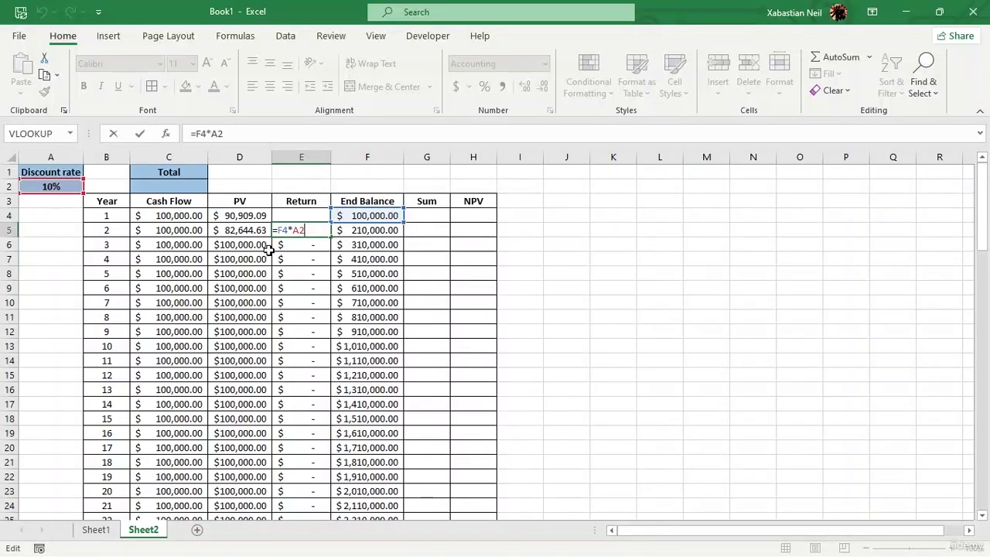
key(Return)
double_click(302, 244)
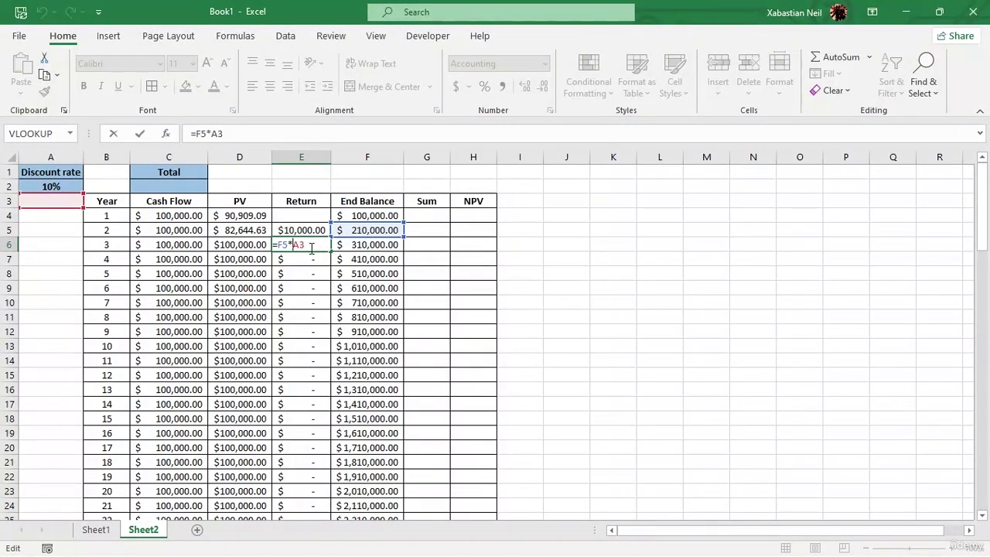
key(Return)
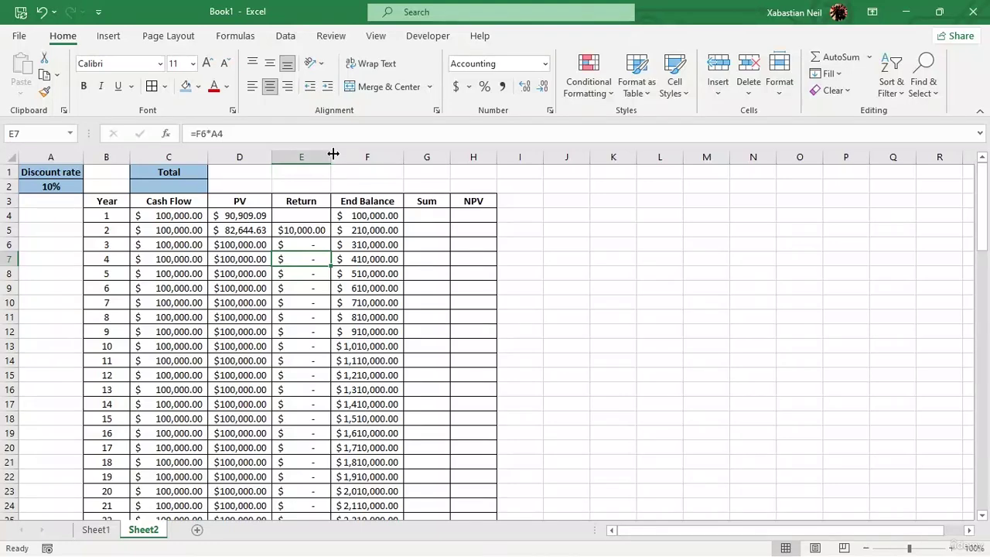
scroll(303, 313, down, 8)
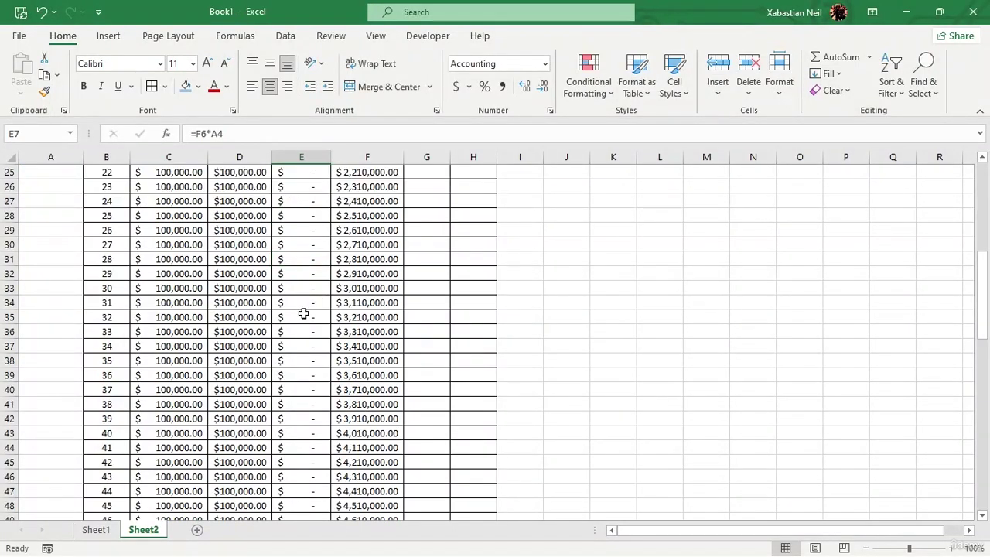
scroll(303, 313, down, 18)
scroll(303, 337, up, 20)
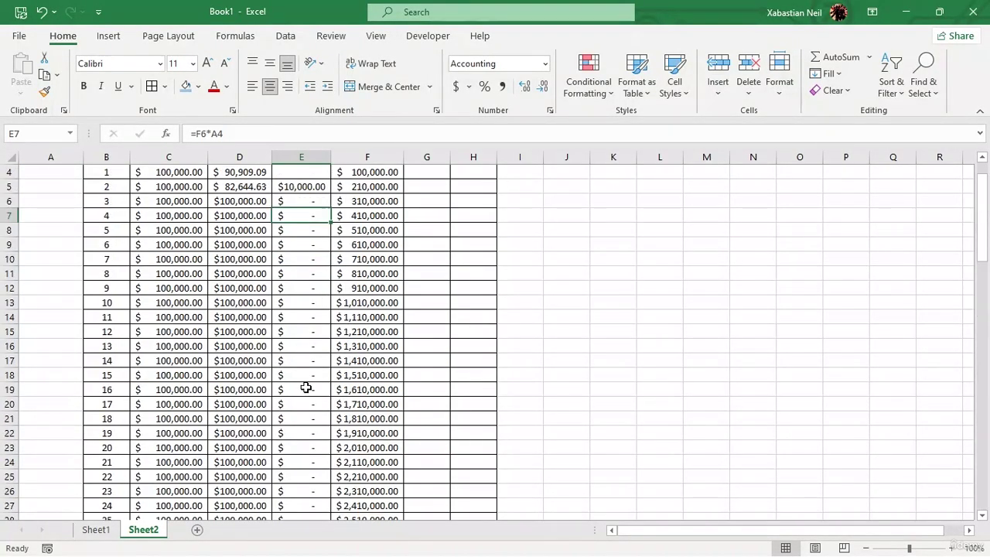
scroll(307, 388, up, 1)
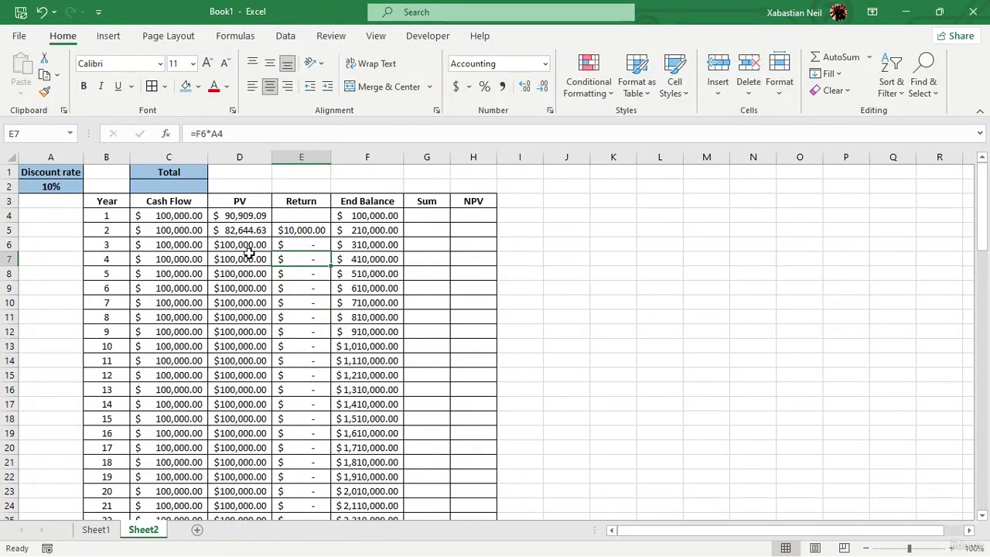
Examine the year 2 PV formula in cell D5 and look through the table to its last years
click(251, 220)
double_click(257, 228)
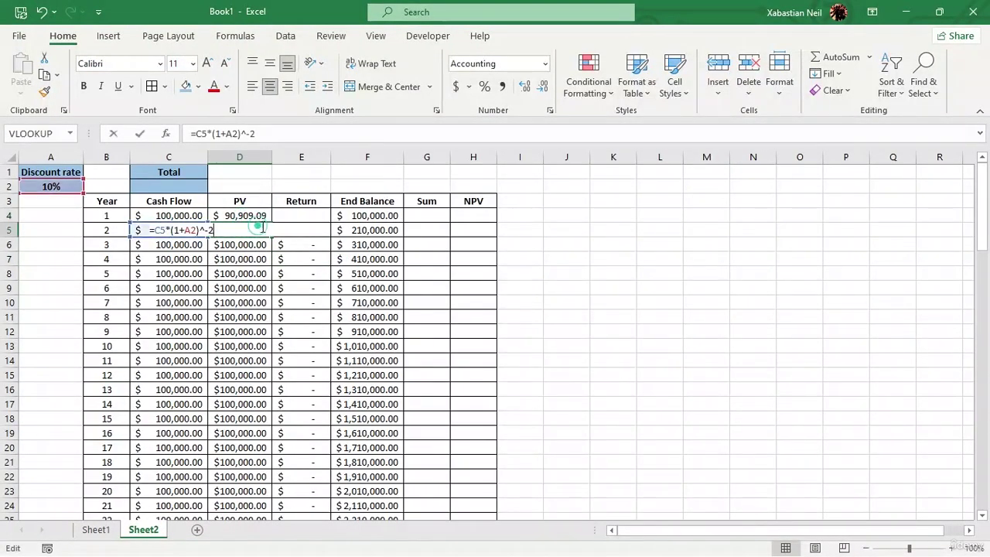
click(408, 118)
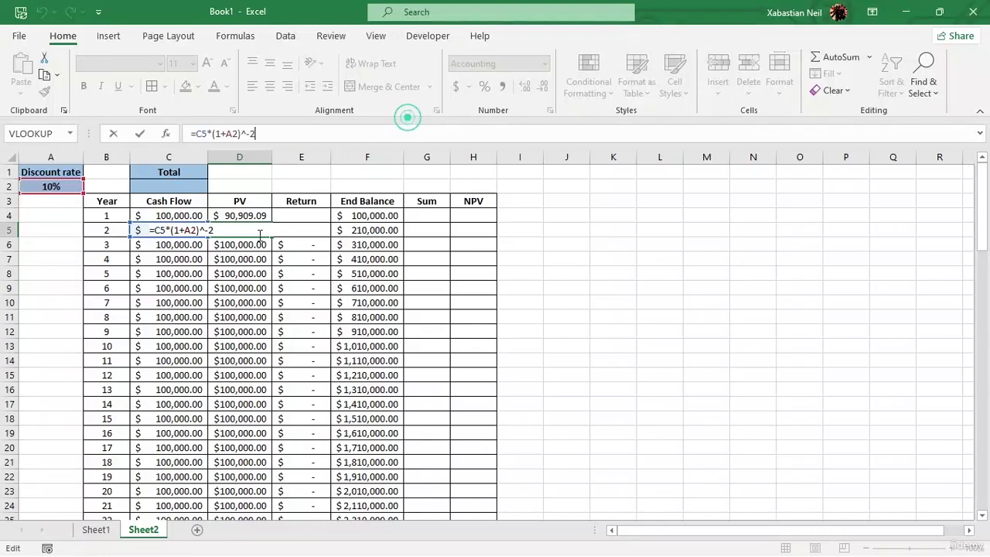
click(49, 246)
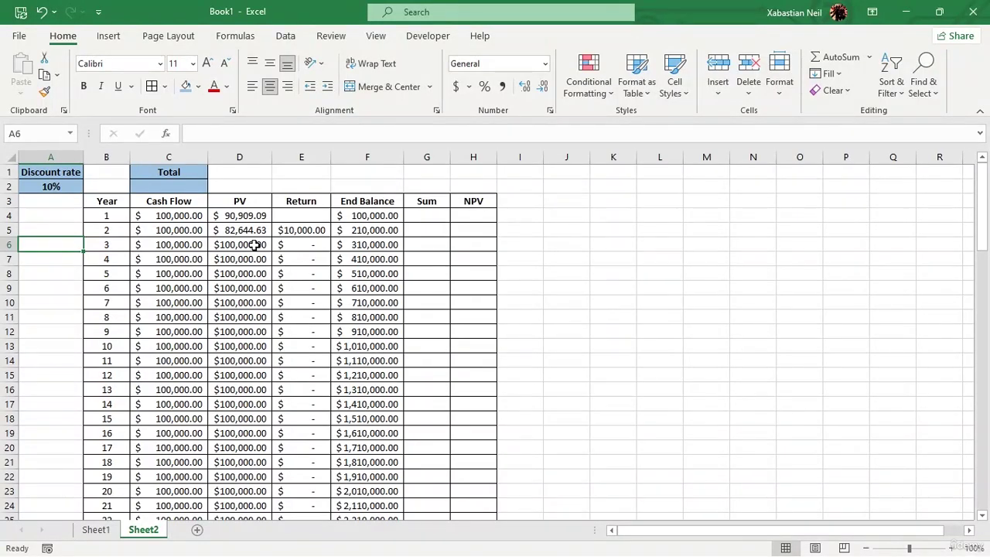
scroll(224, 244, down, 2)
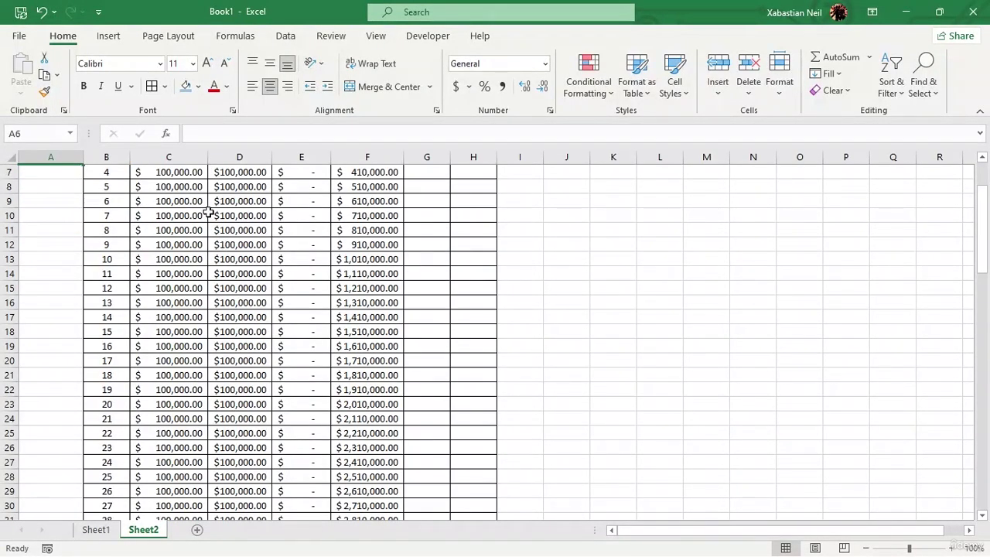
scroll(199, 350, down, 20)
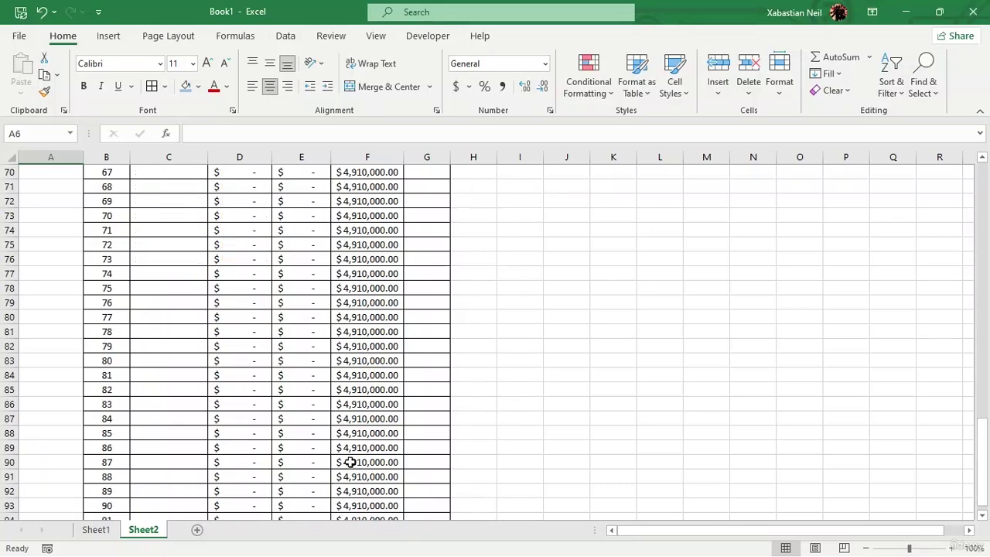
scroll(351, 462, up, 20)
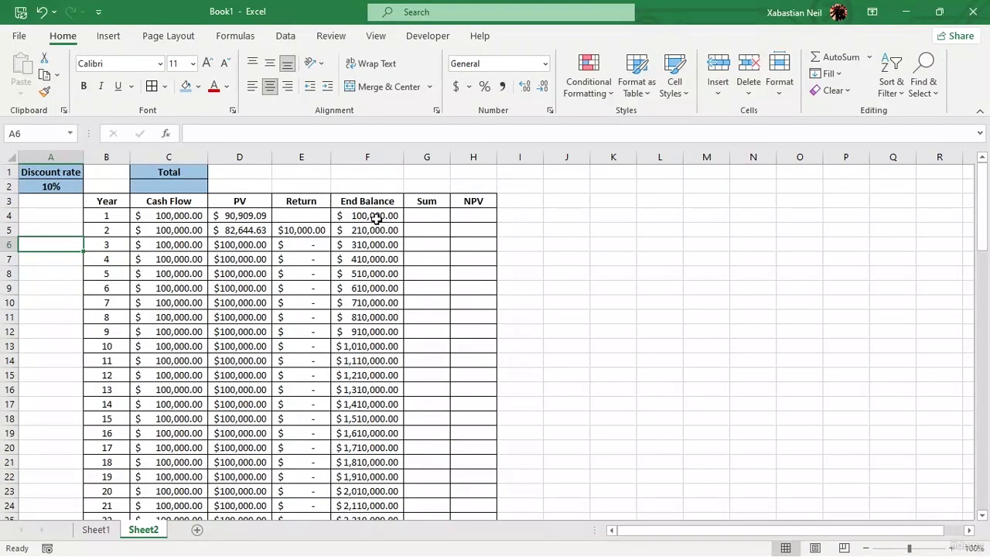
Begin a formula in the year 1 Sum cell G4
drag(374, 217, 387, 273)
click(431, 222)
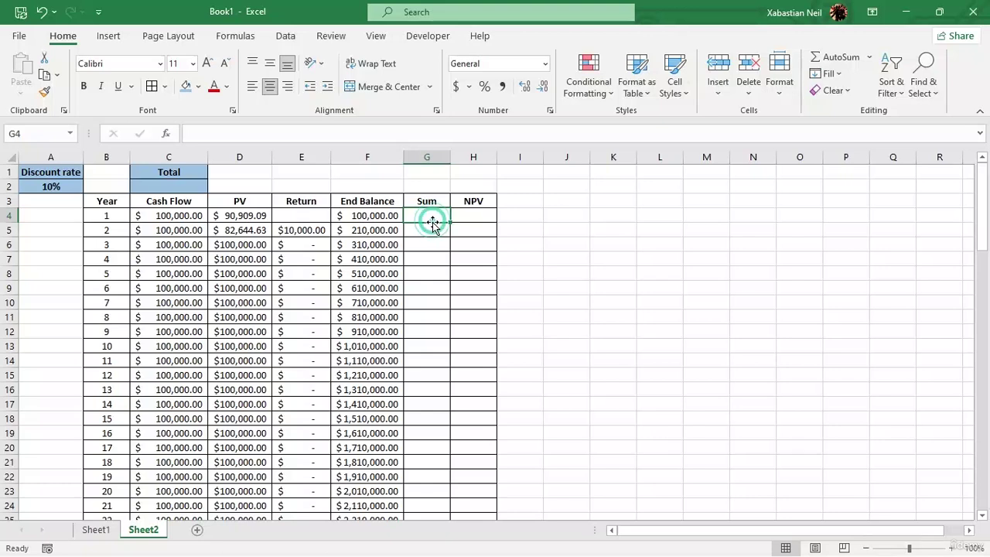
text(=)
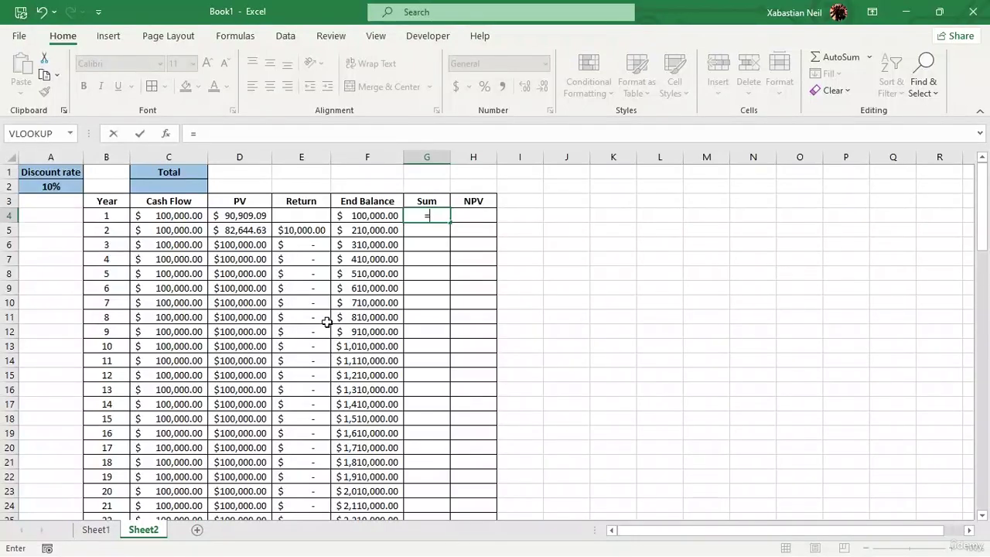
drag(371, 216, 370, 489)
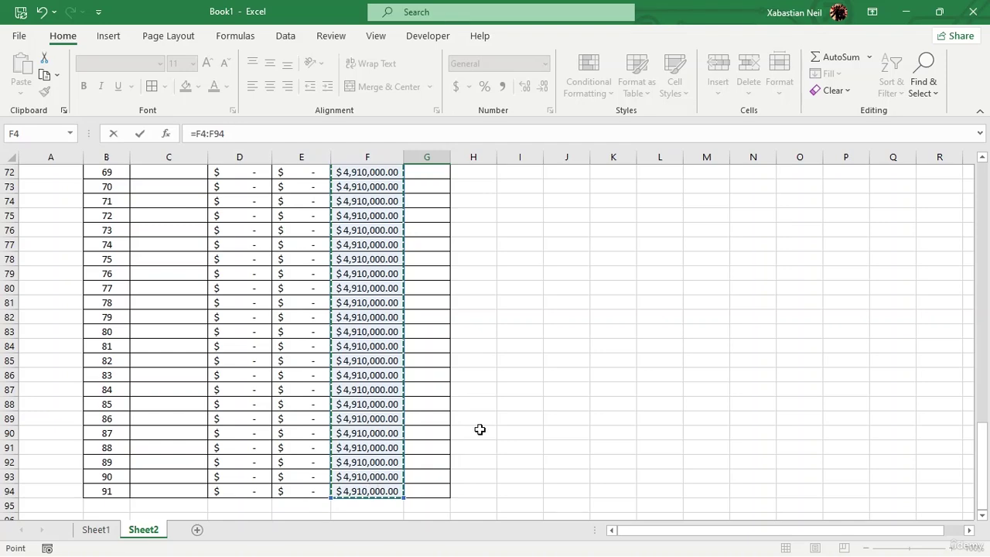
scroll(480, 429, up, 20)
click(610, 291)
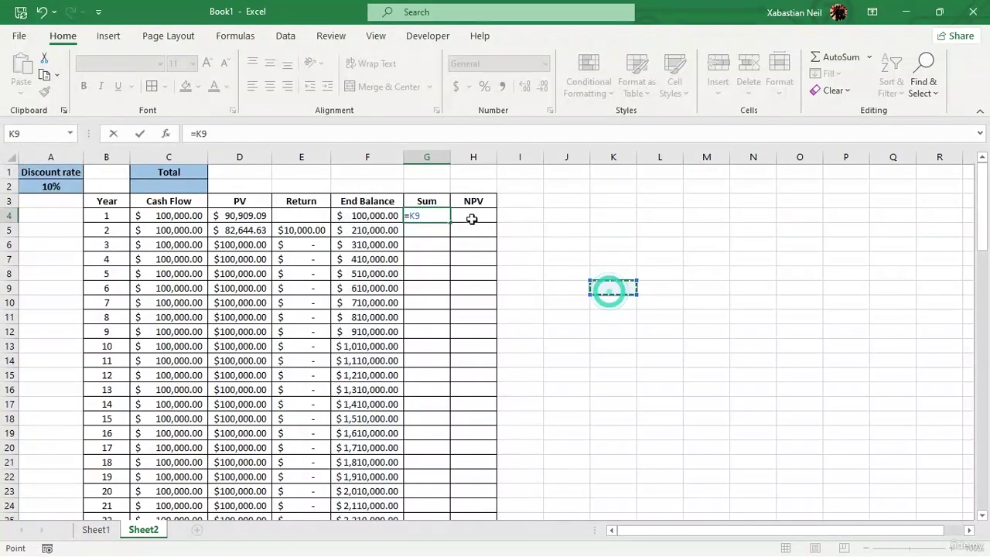
click(436, 216)
key(BackSpace)
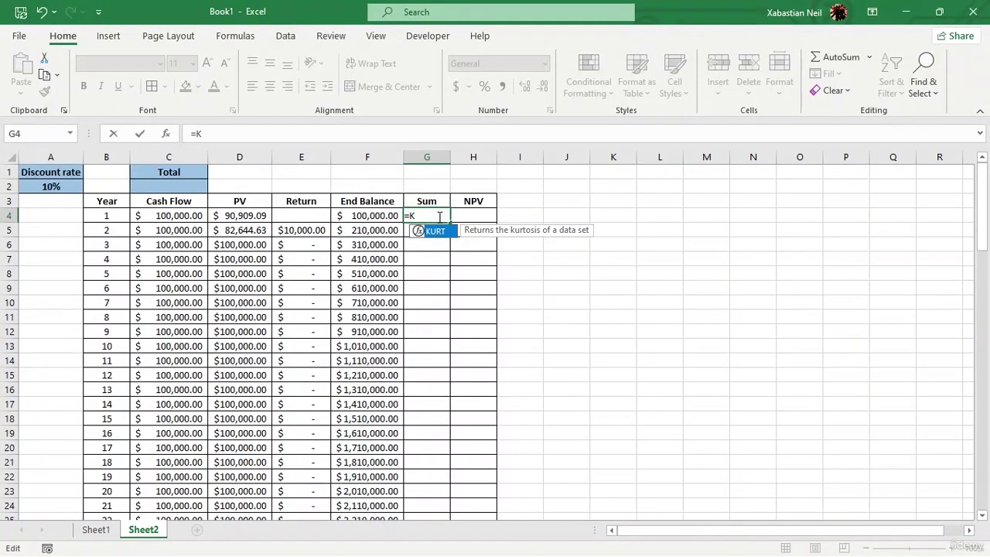
key(BackSpace)
Complete the formula =SUM(F4:F96) in cell G4 to total the End Balance column
text(sum)
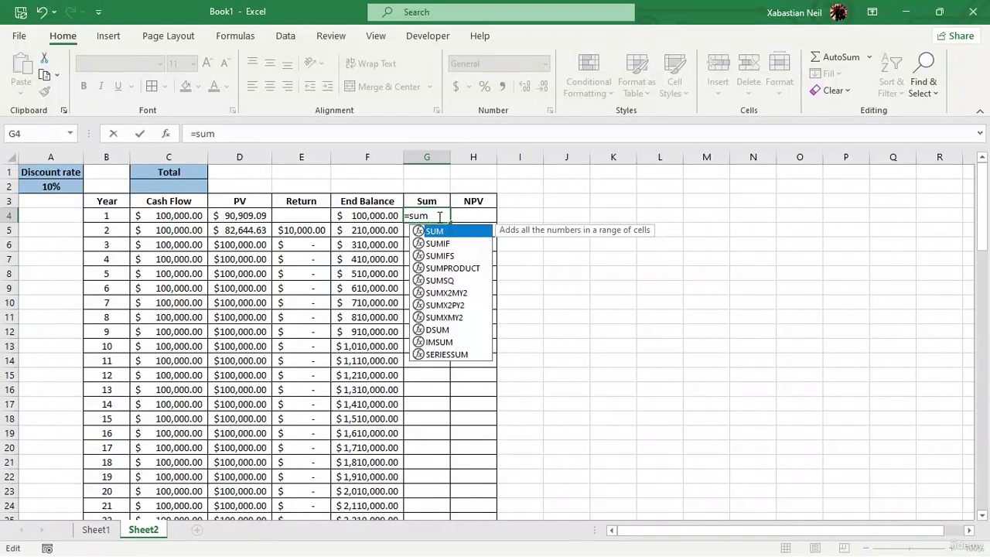
key(Tab)
drag(360, 216, 363, 495)
scroll(374, 454, up, 20)
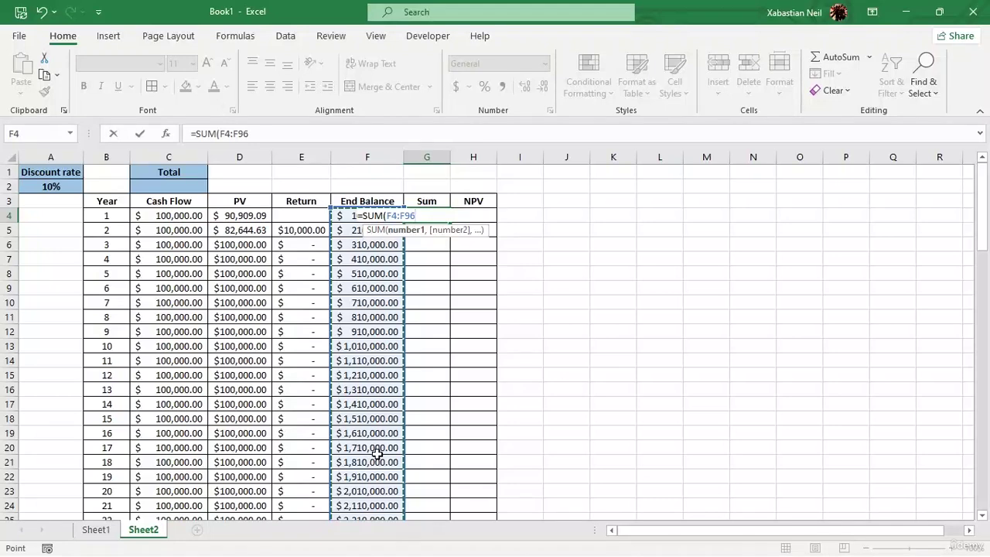
key(Return)
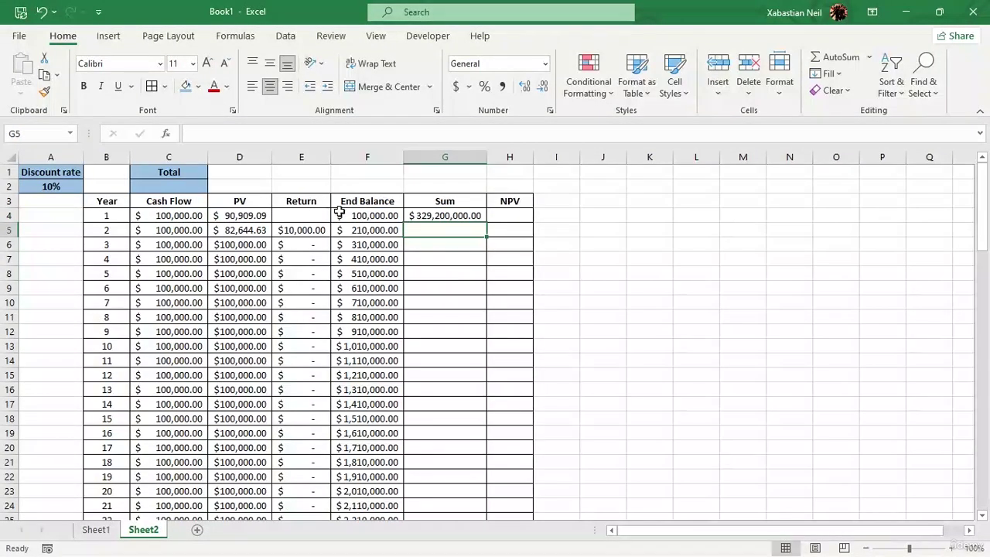
click(462, 215)
key(ctrl+c)
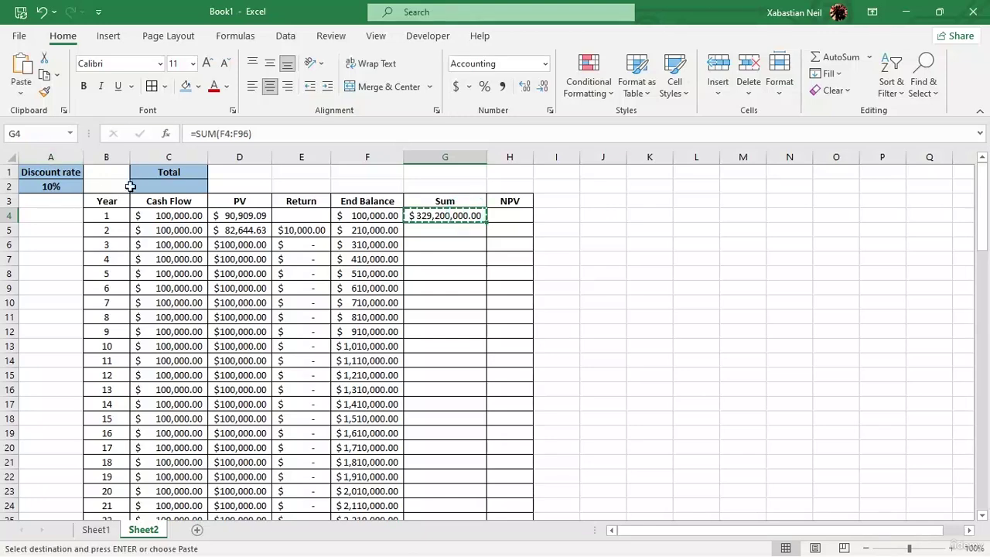
click(179, 199)
double_click(187, 186)
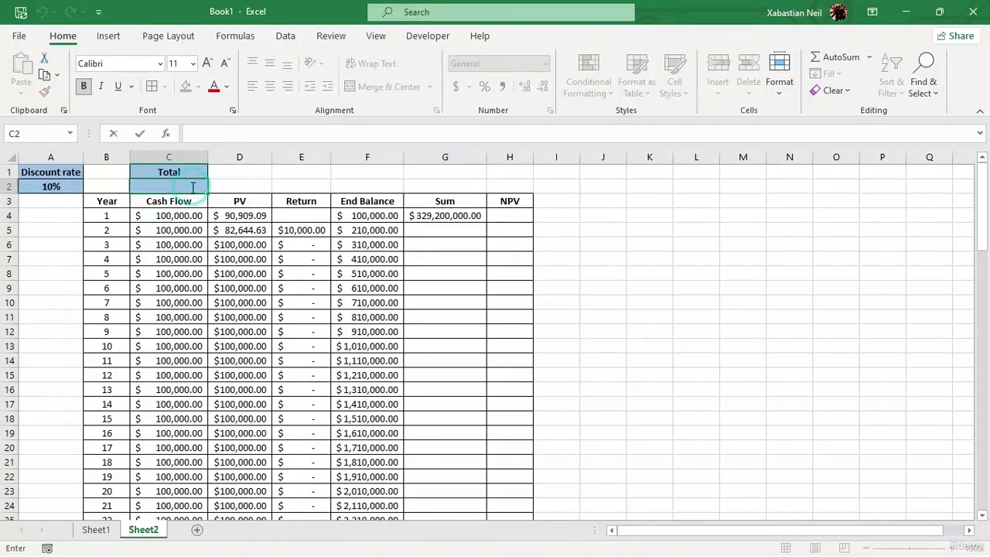
double_click(467, 215)
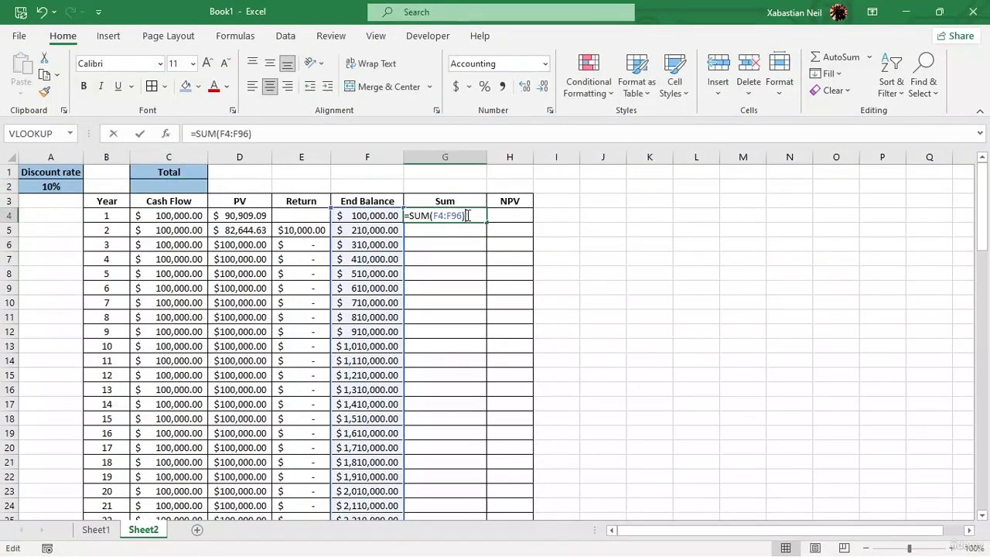
click(466, 246)
Copy the Sum formula from cell G4 into the Total cell C2 and fit column C to its contents
click(478, 215)
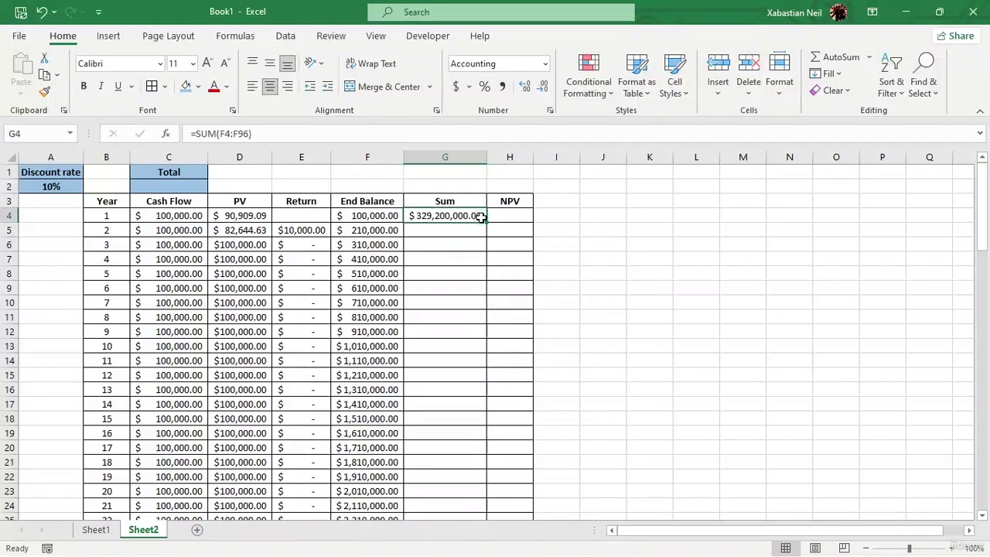
key(ctrl+c)
click(195, 186)
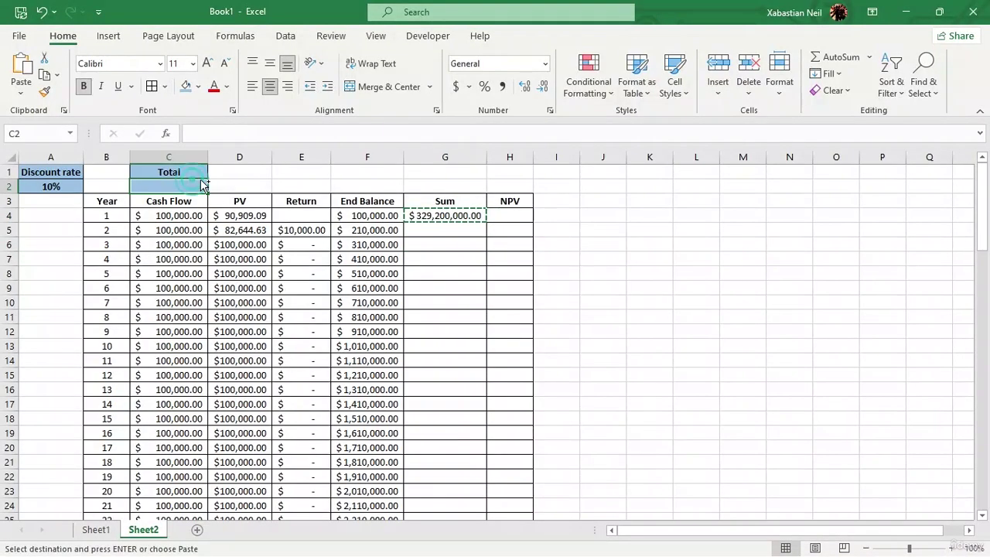
key(ctrl+v)
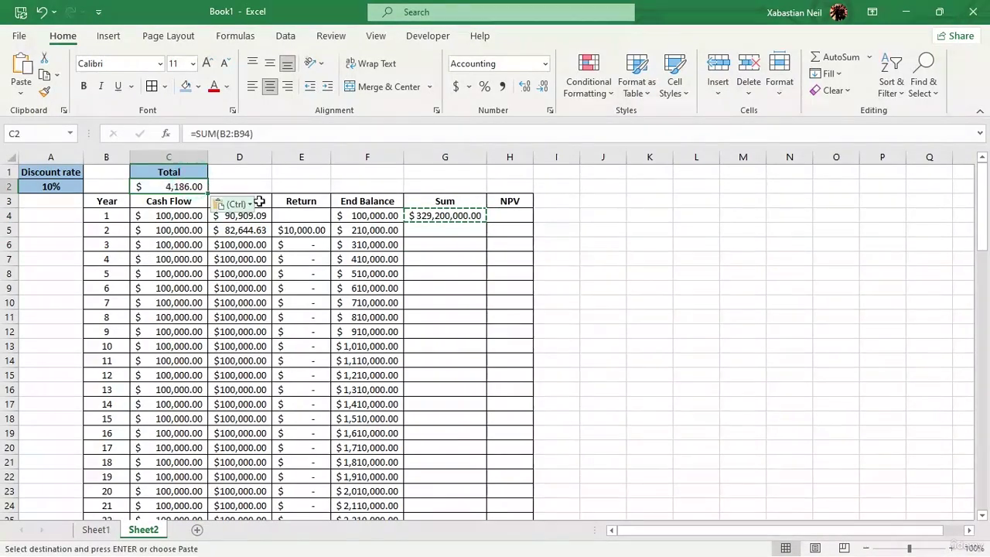
double_click(207, 157)
double_click(195, 160)
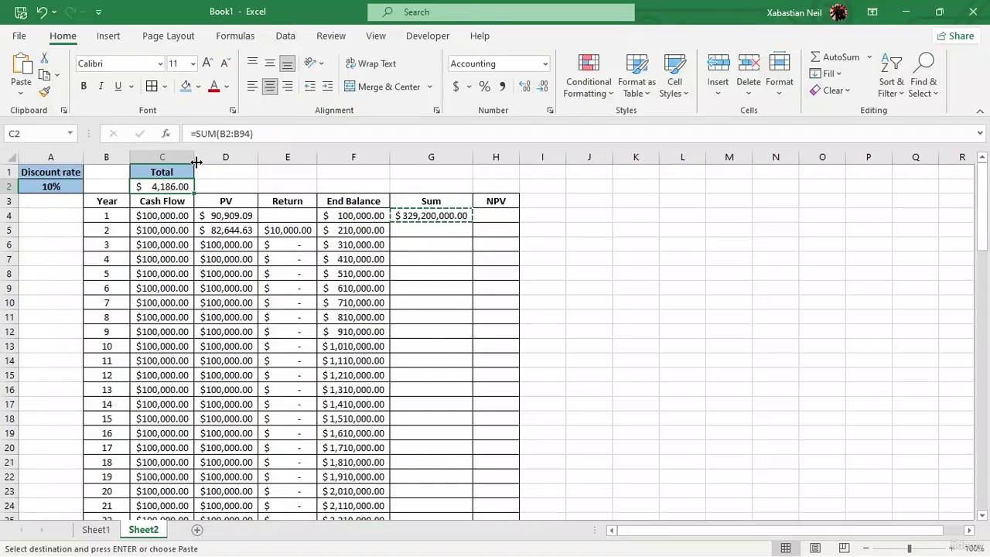
Compare cells G4 and C2 and try a paste option on the copied Total
click(442, 220)
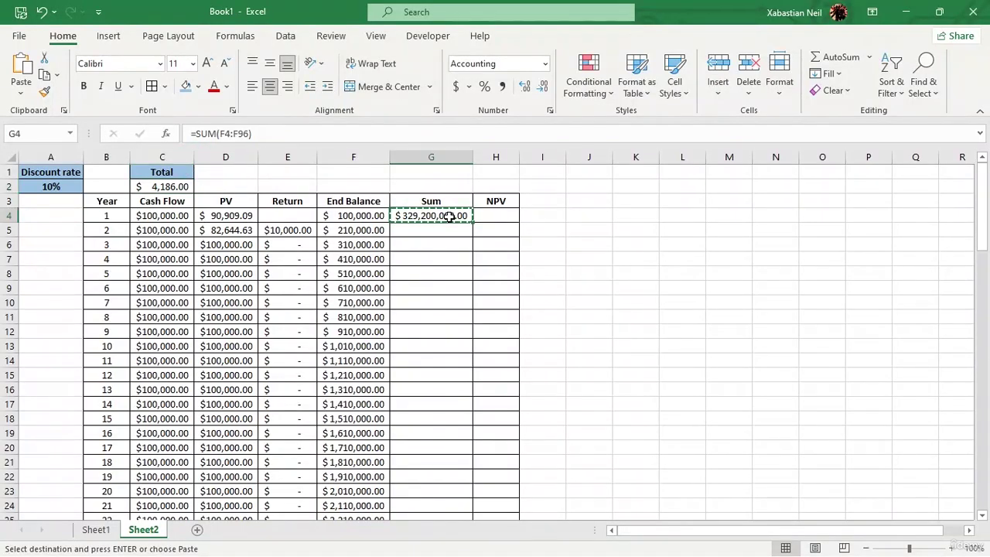
click(180, 187)
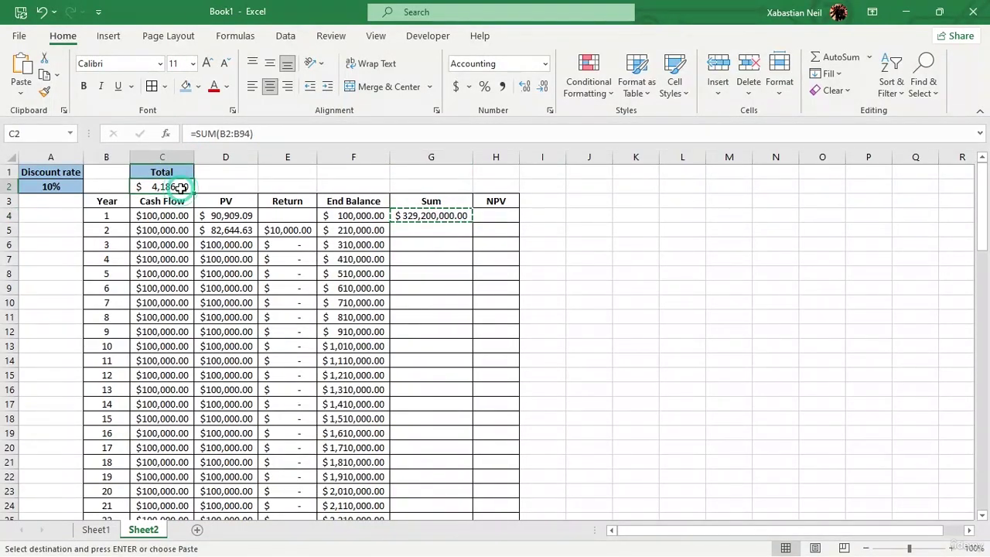
click(224, 204)
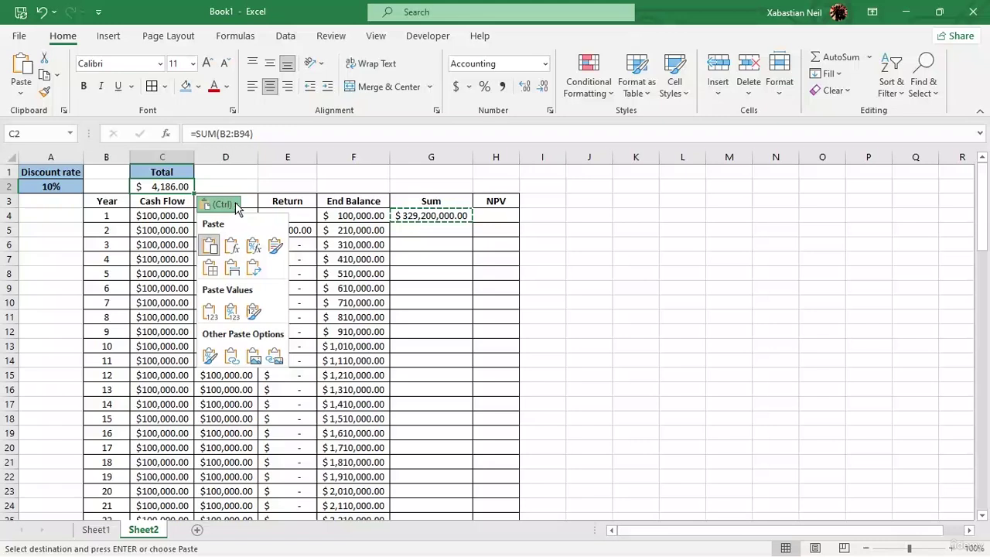
click(219, 246)
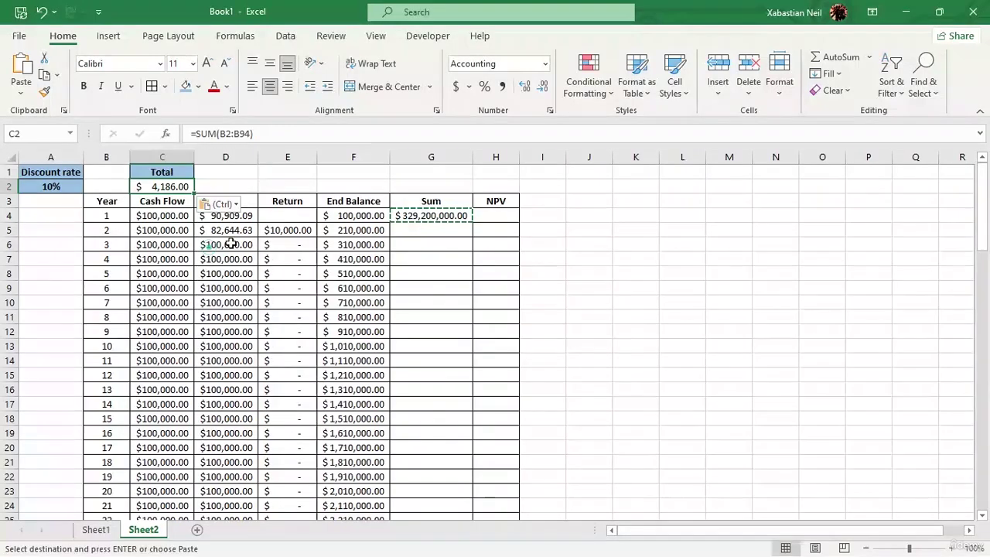
Replace the range in cell C2's SUM formula with the End Balance column, starting at F4
double_click(185, 186)
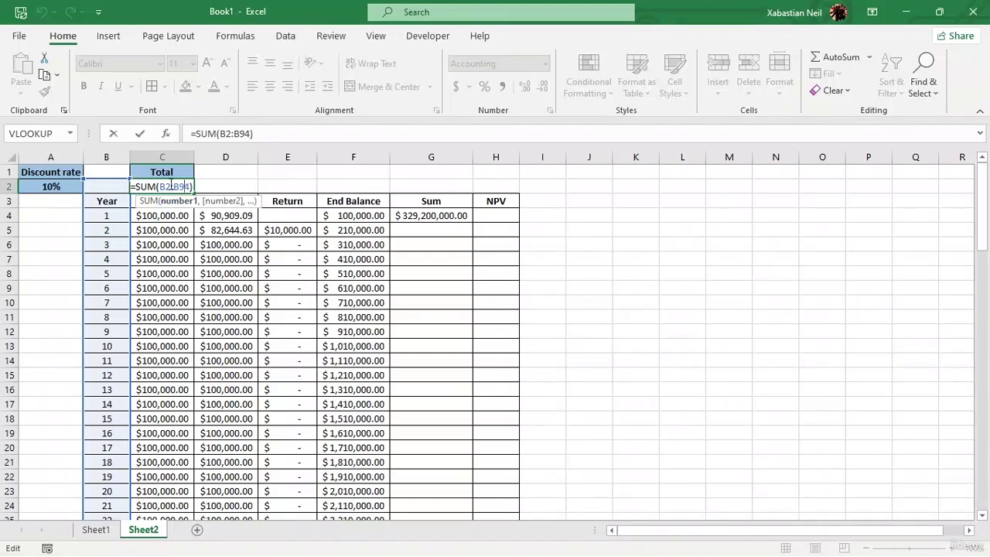
key(BackSpace)
key(BackSpace)
key(BackSpace)
key(BackSpace)
key(BackSpace)
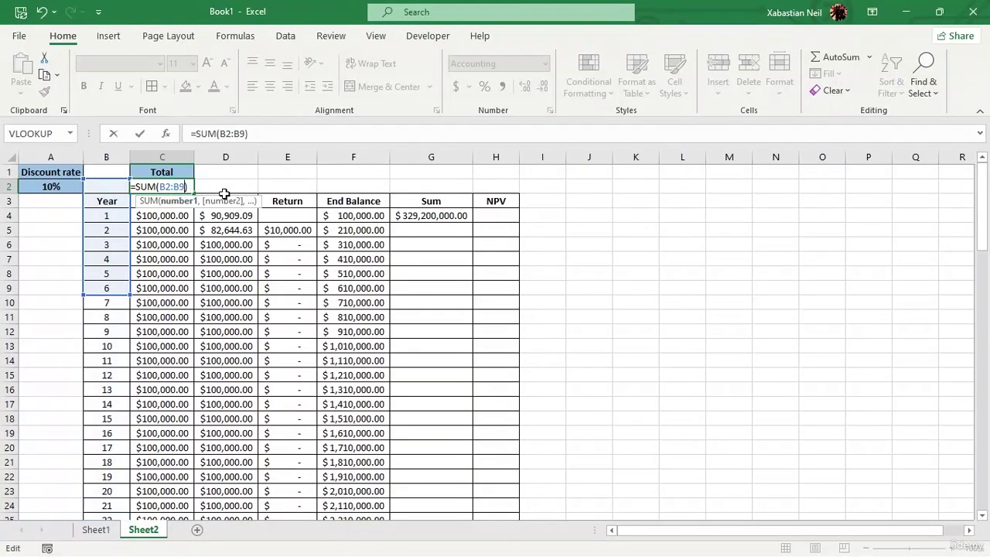
key(BackSpace)
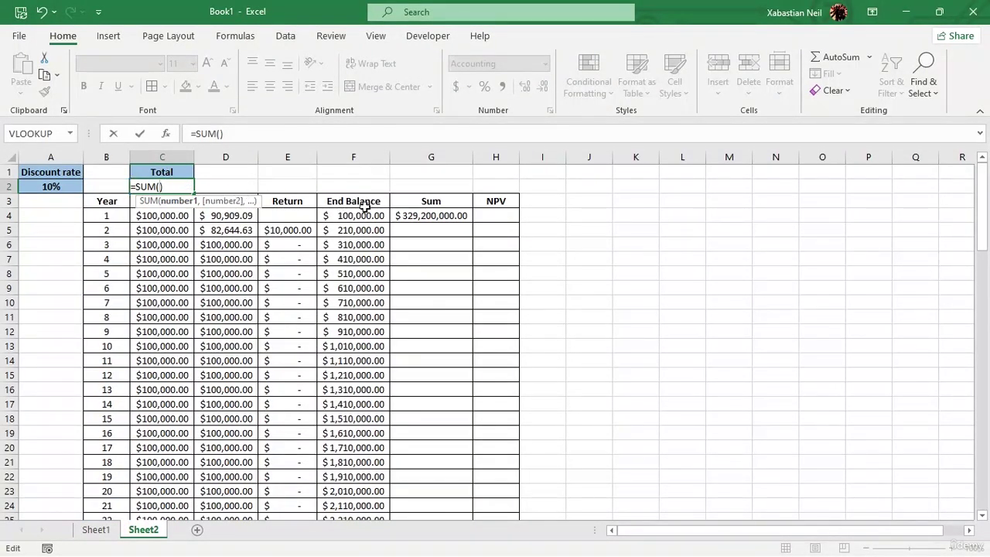
drag(376, 219, 379, 477)
key(Return)
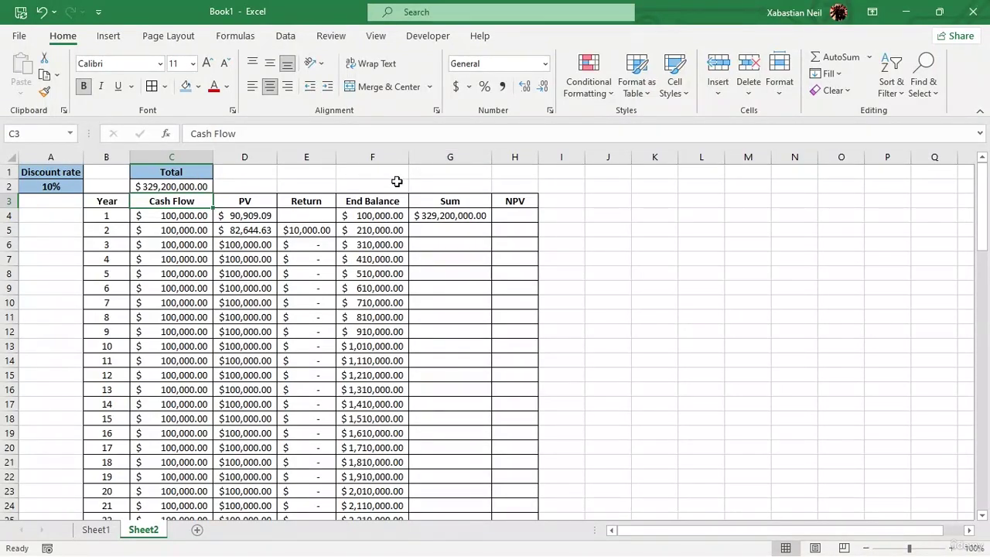
double_click(462, 231)
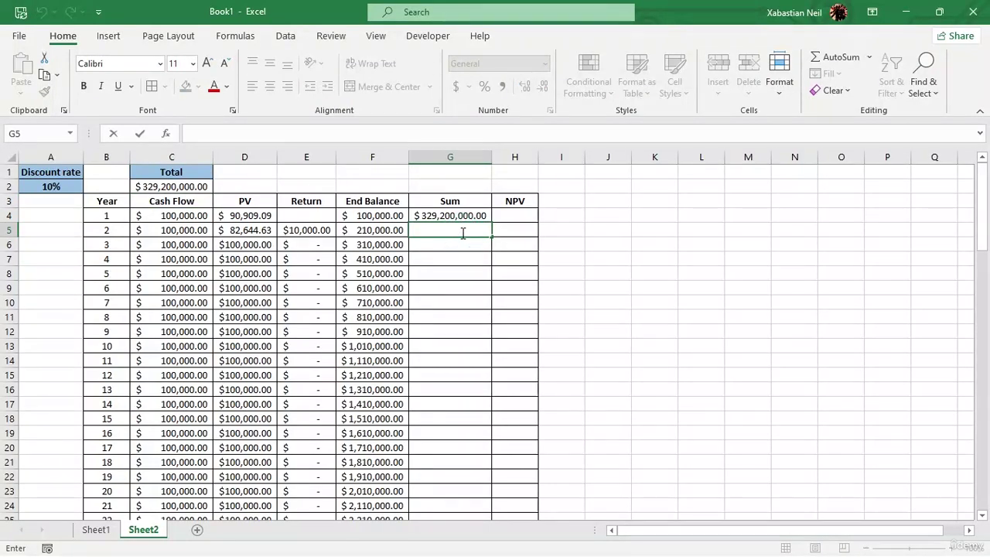
text(=)
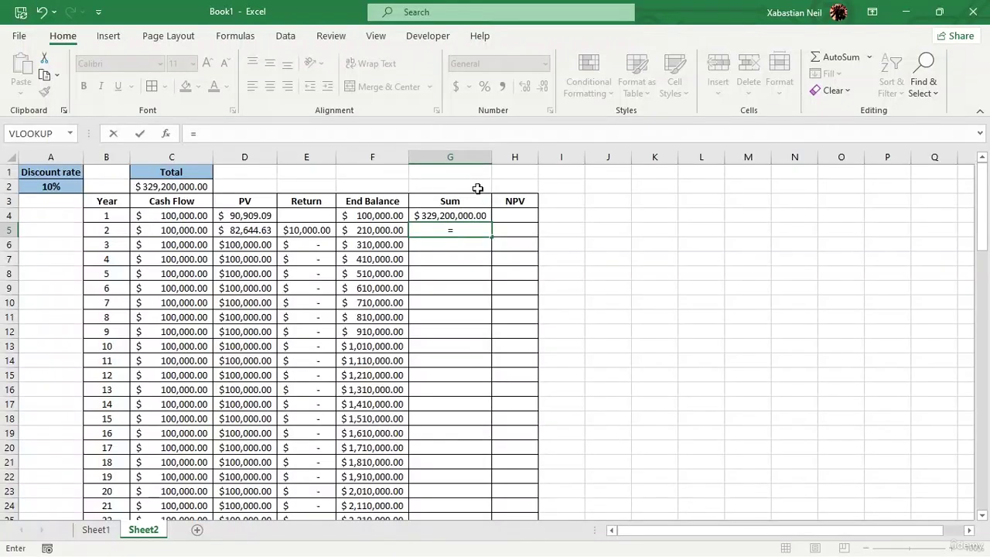
click(468, 216)
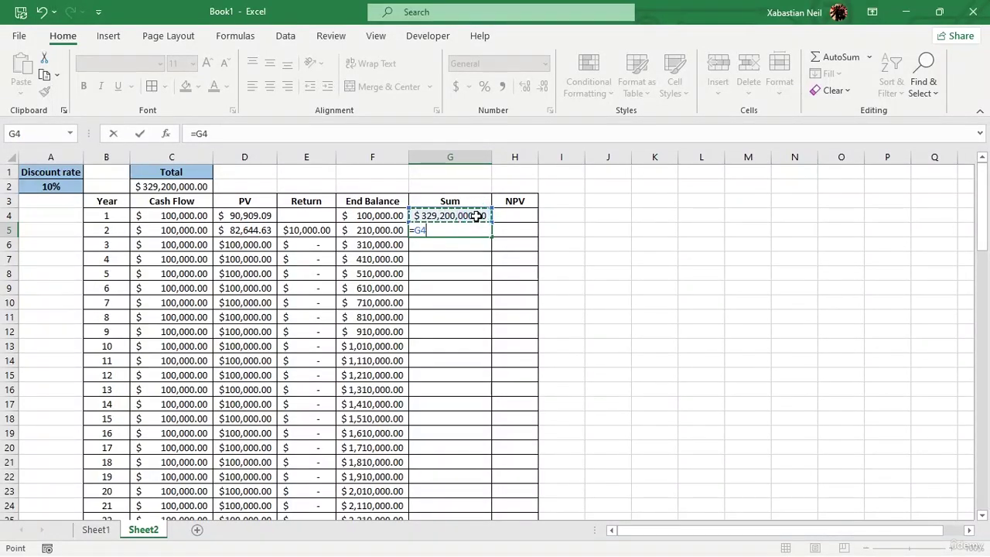
text(+)
key(BackSpace)
key(BackSpace)
key(Escape)
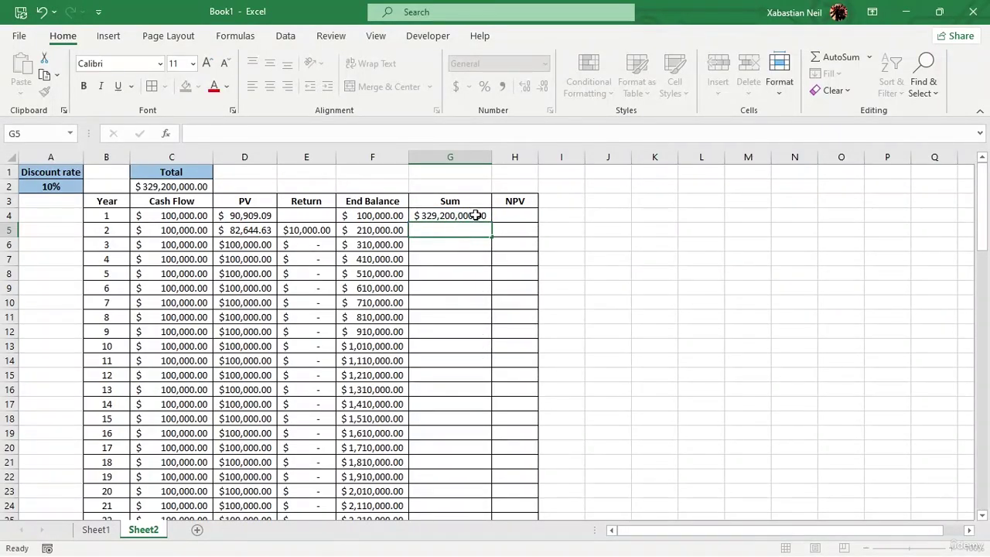
Replace the Sum formula in cell G4 with =C2*(1+A2), growing the Total by the discount rate
click(474, 215)
key(Delete)
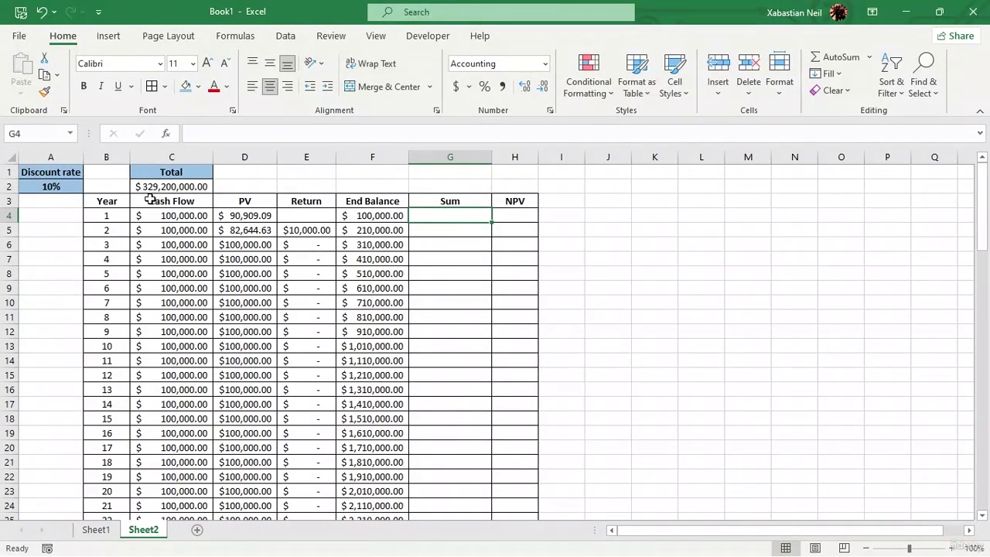
double_click(443, 213)
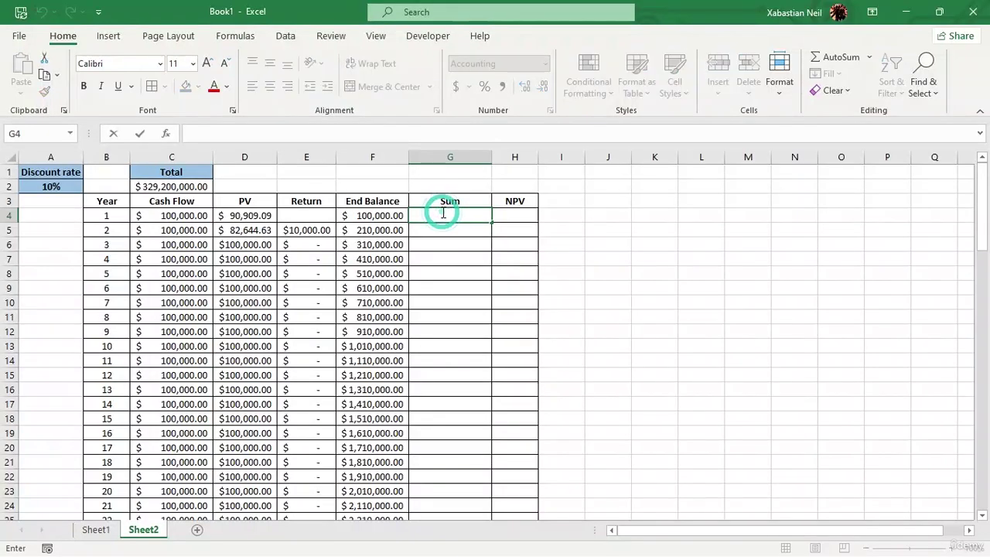
text(=)
click(204, 187)
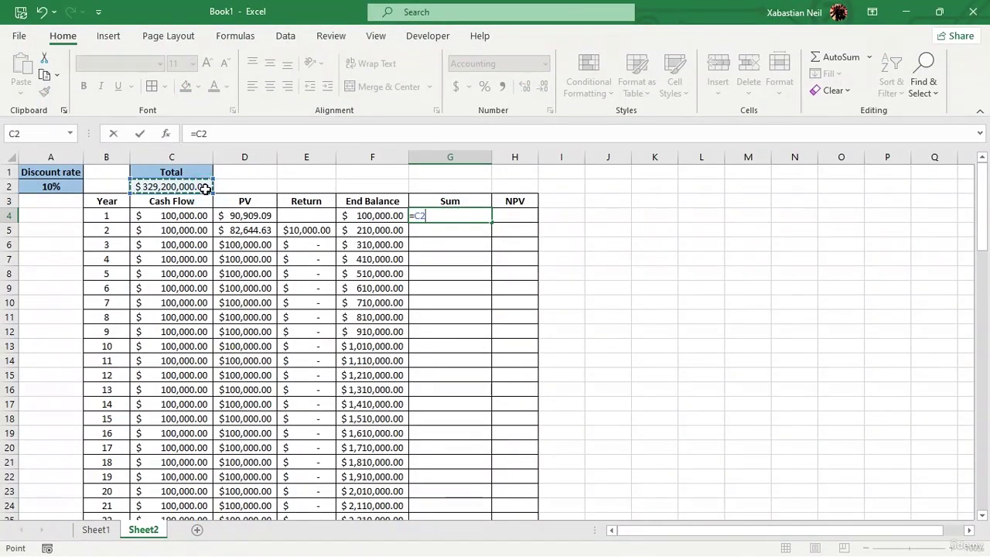
text(*)
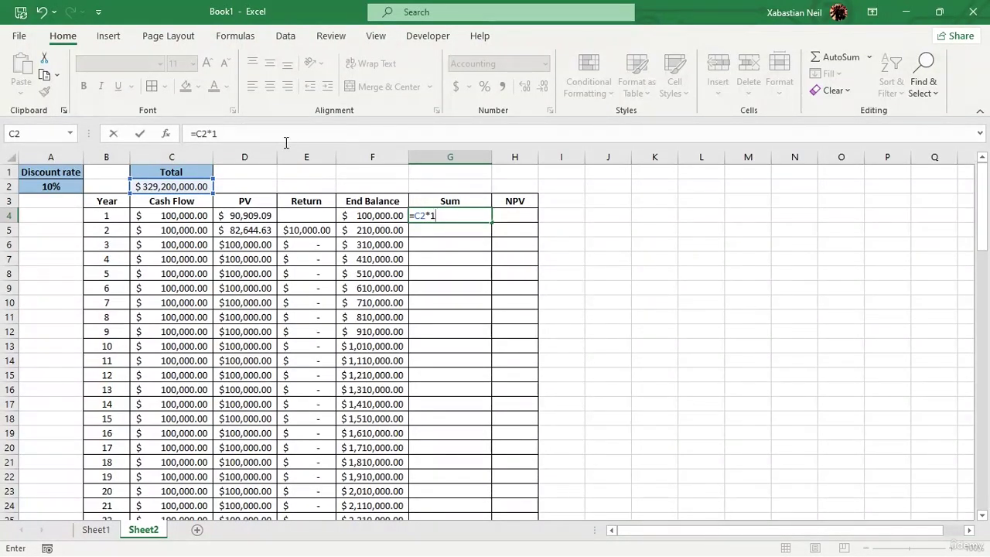
key(BackSpace)
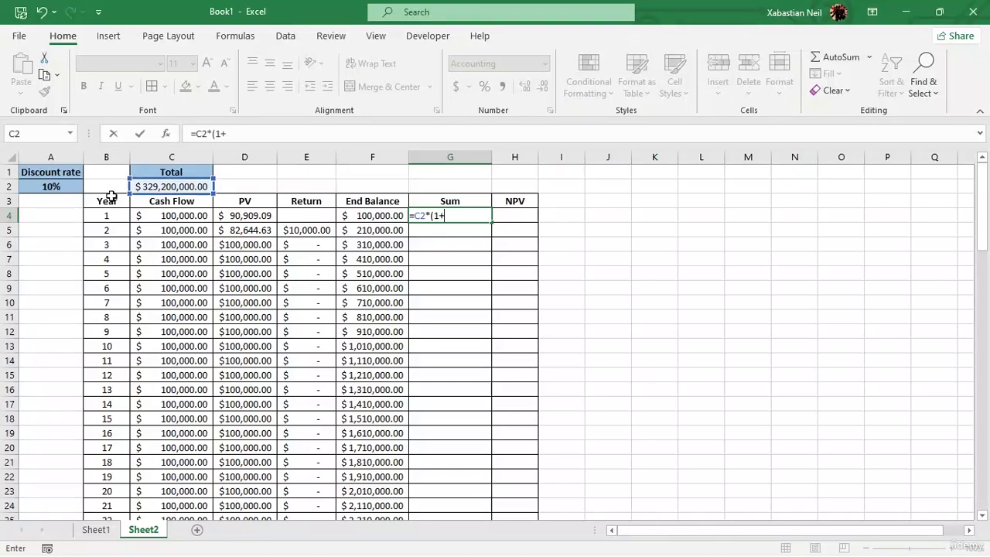
click(40, 190)
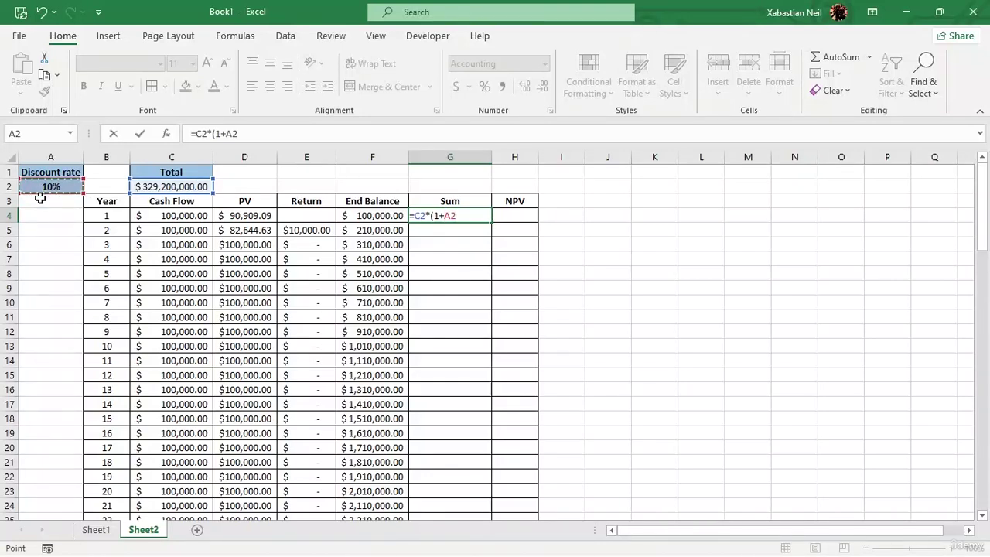
text())
key(Return)
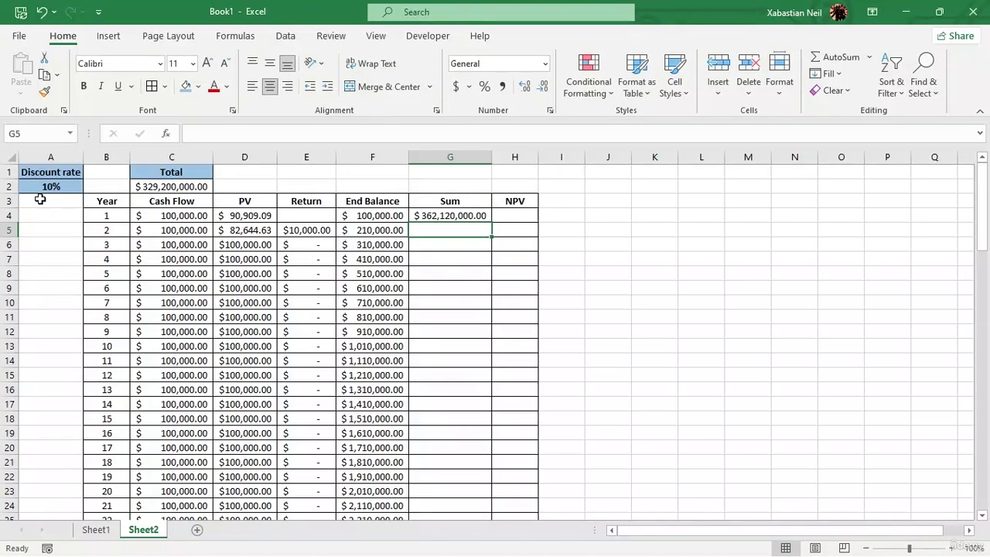
Try filling the G4 formula down the Sum column for the remaining years and check the copied cells
click(485, 216)
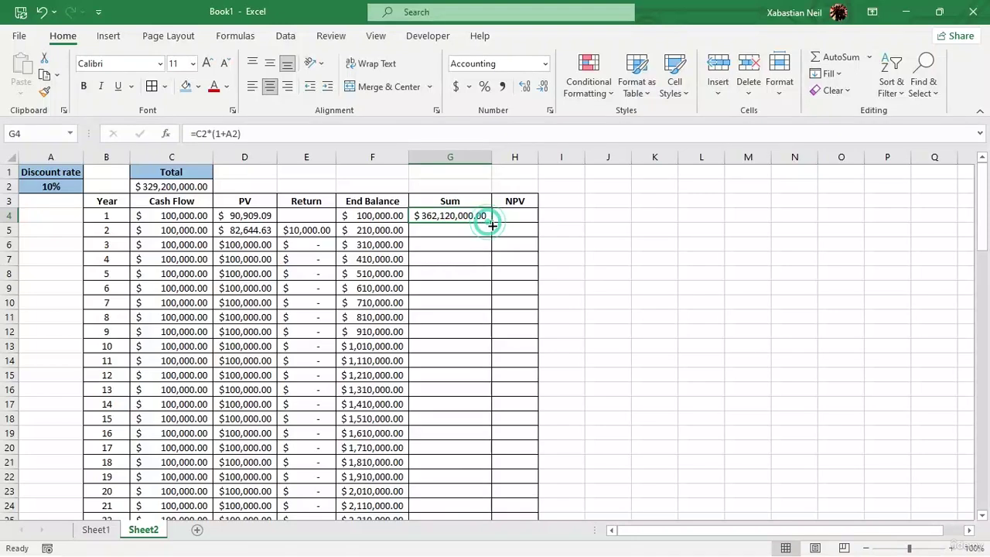
double_click(492, 225)
click(469, 230)
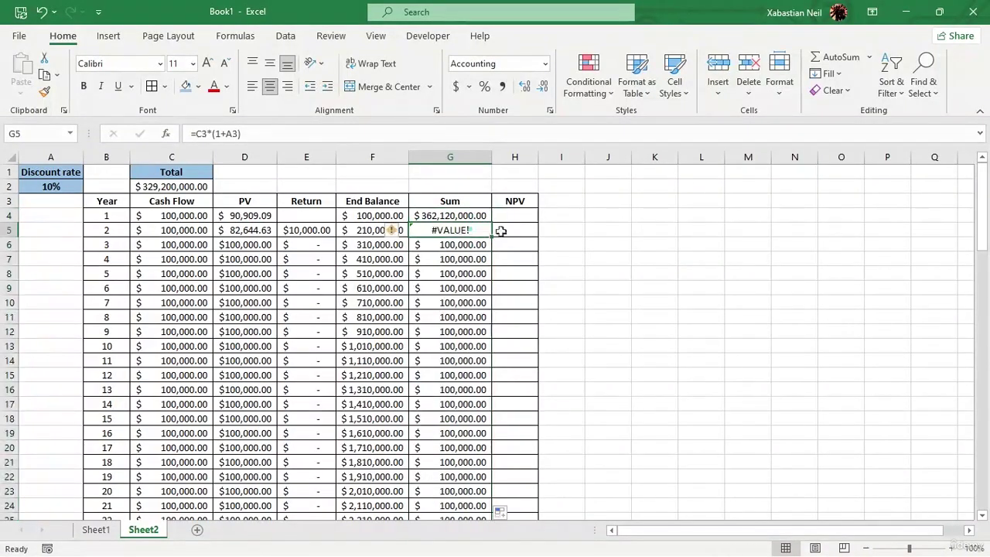
scroll(469, 251, down, 8)
scroll(470, 279, up, 7)
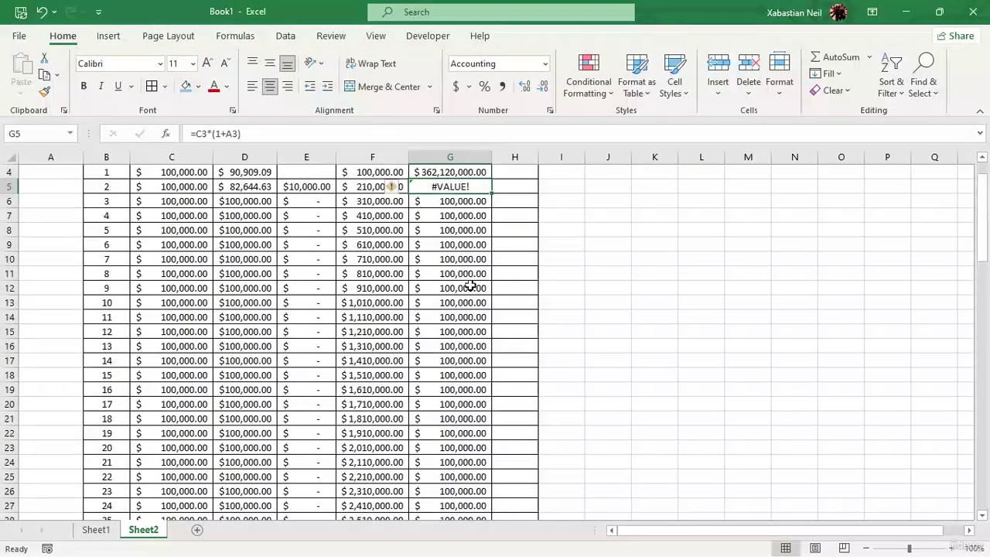
scroll(470, 287, up, 1)
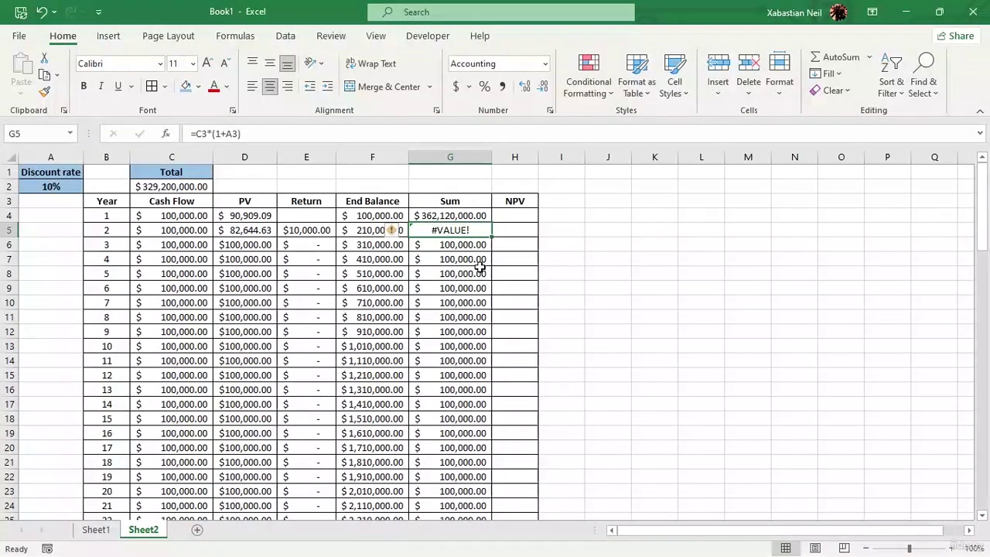
Trace the error in cell G5 by evaluating its formula's calculation steps
click(399, 230)
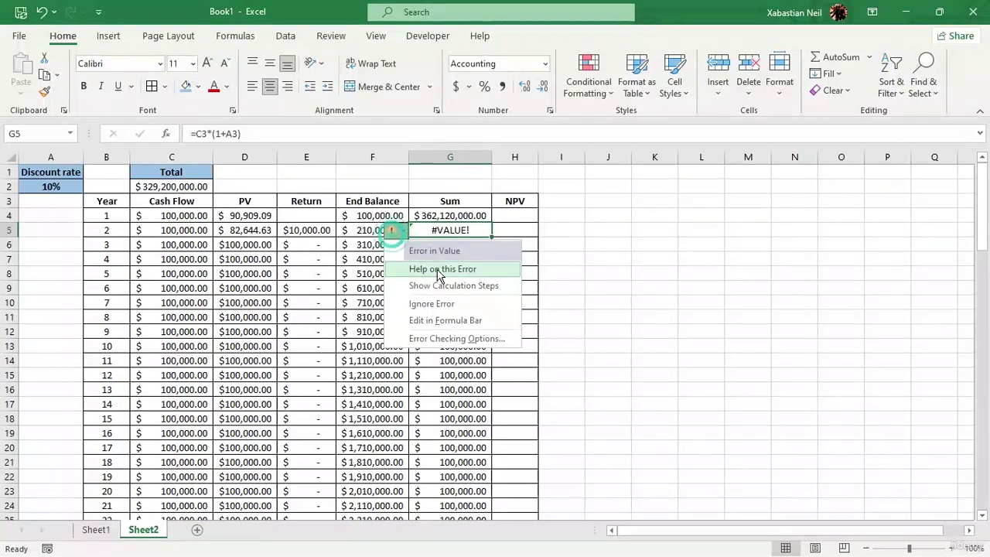
click(495, 285)
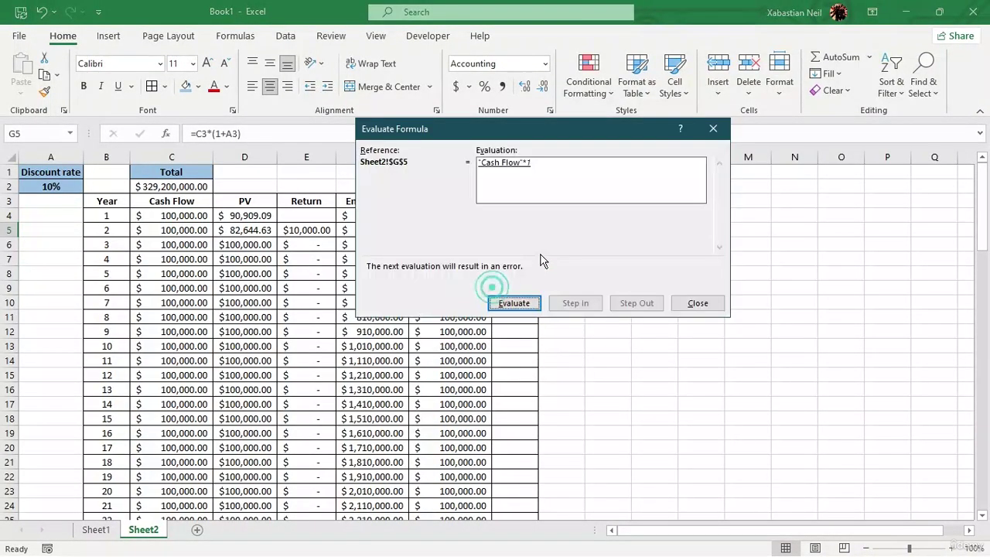
click(516, 302)
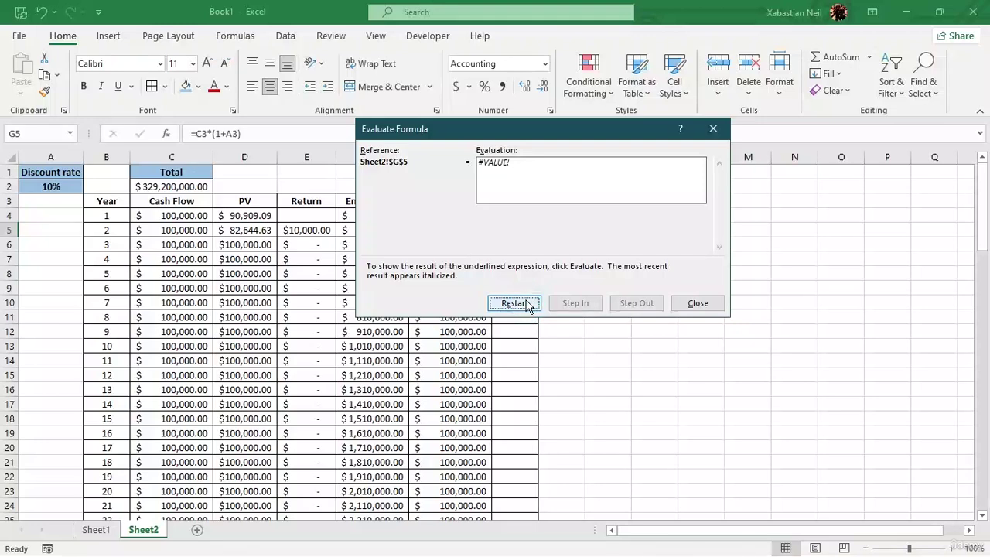
click(529, 303)
click(713, 129)
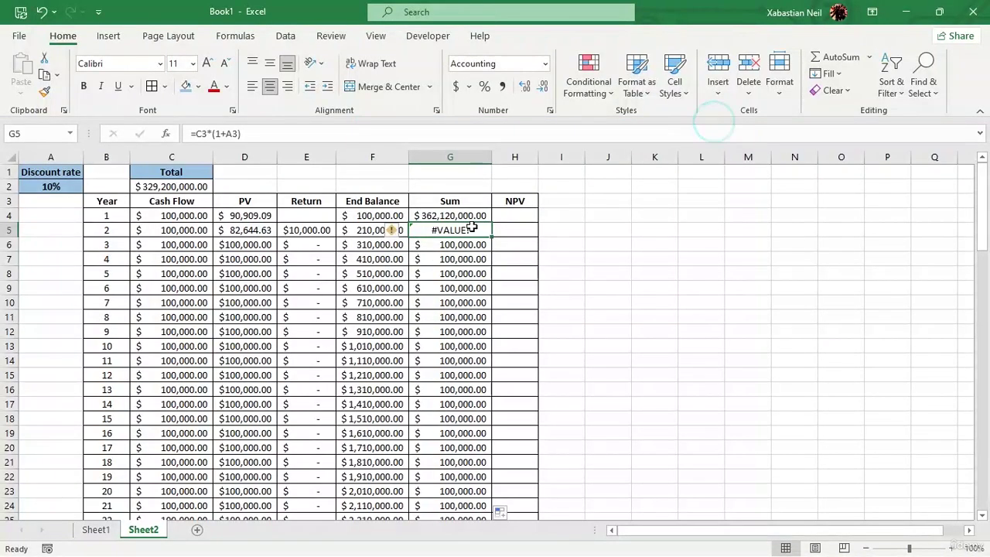
Clear the copied formulas below cell G4 in the Sum column
drag(471, 229, 469, 404)
key(Delete)
click(619, 286)
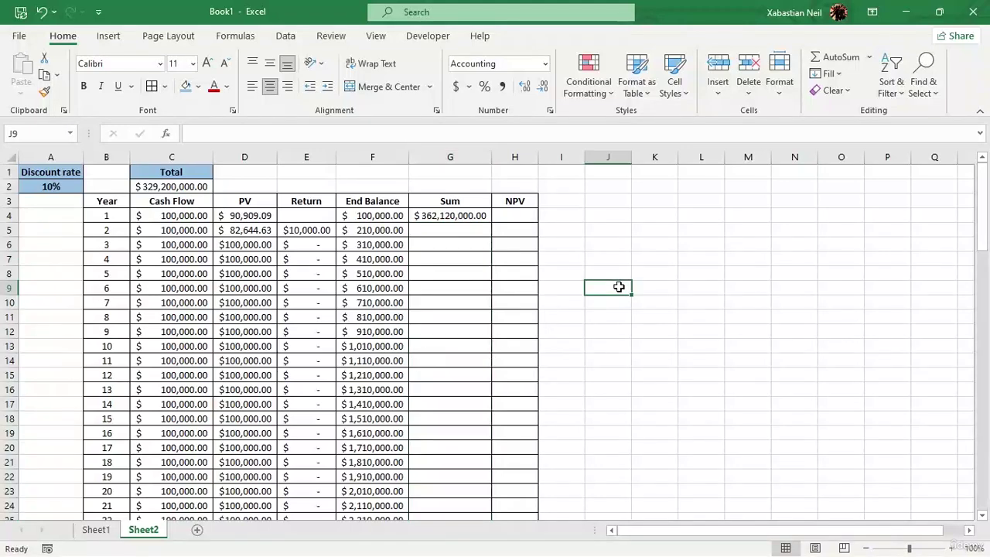
Review the contents behind the Sum cell G4 and the first End Balance cells, starting at F4
double_click(450, 229)
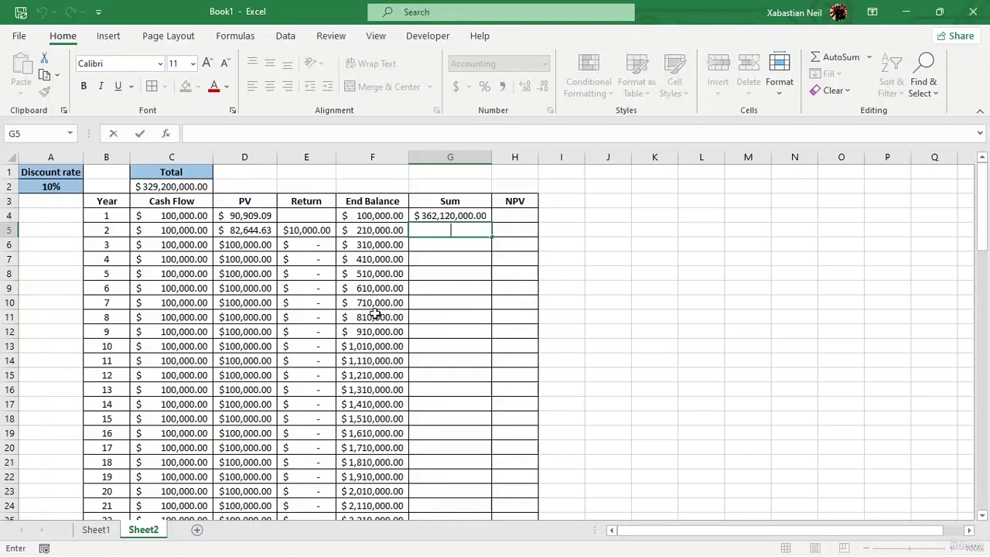
double_click(477, 215)
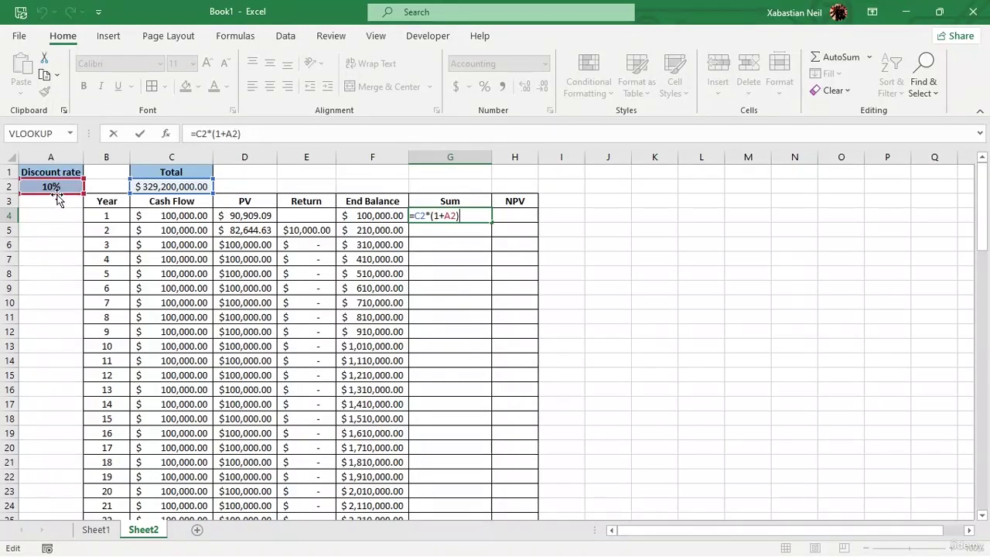
key(Return)
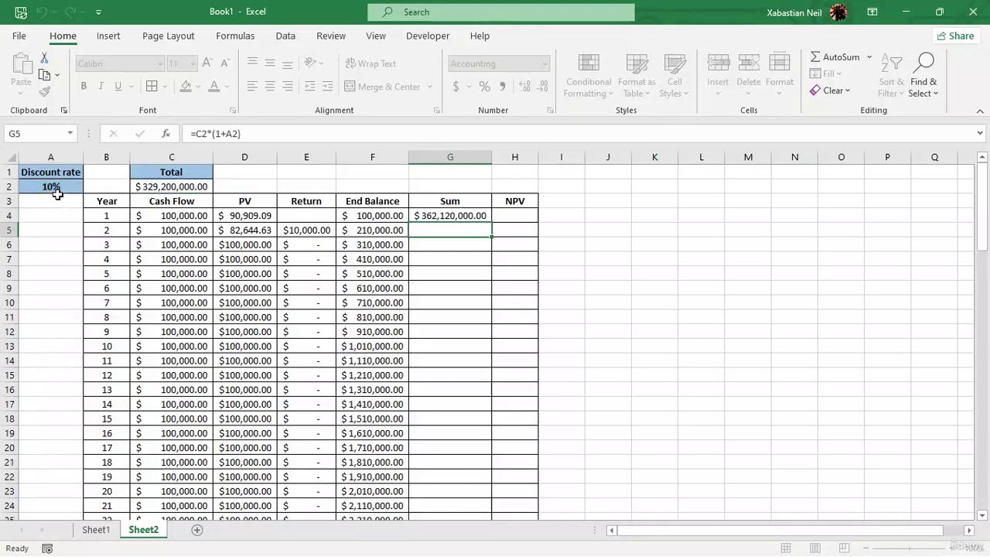
click(372, 215)
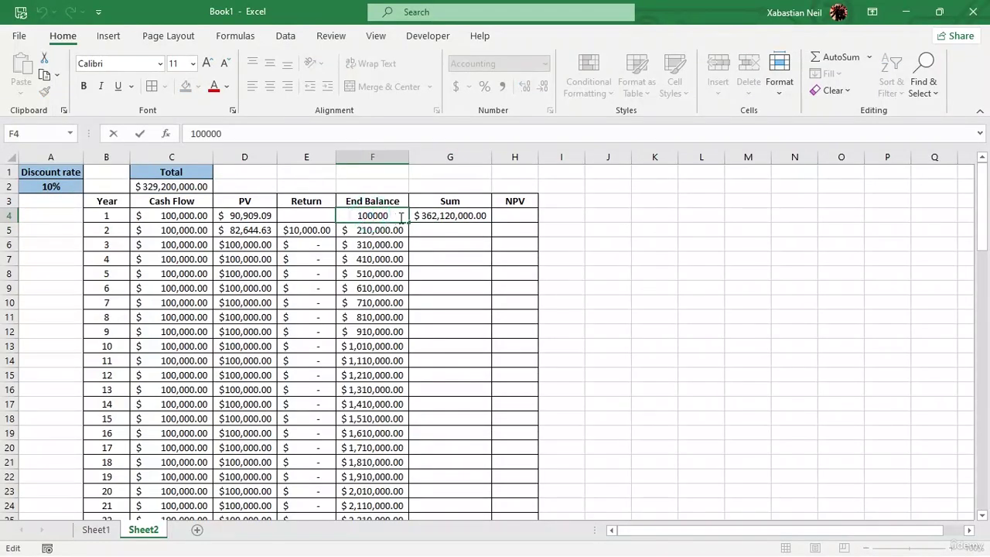
click(355, 246)
double_click(387, 229)
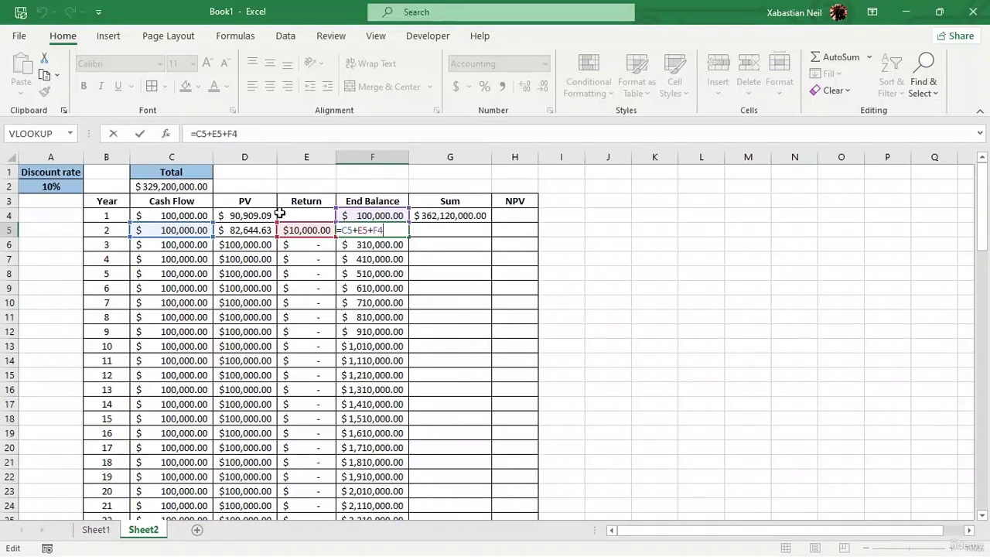
key(Return)
key(F2)
click(588, 259)
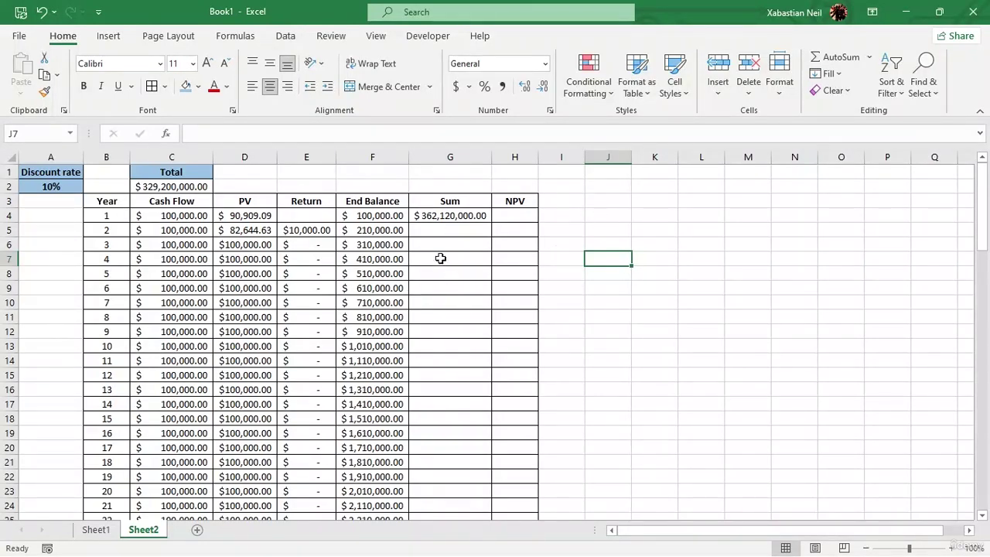
Calculate the first NPV in cell H4 with =NPV(A2,C5:C13)+C4, based on the discount rate and the Cash Flow column
click(517, 213)
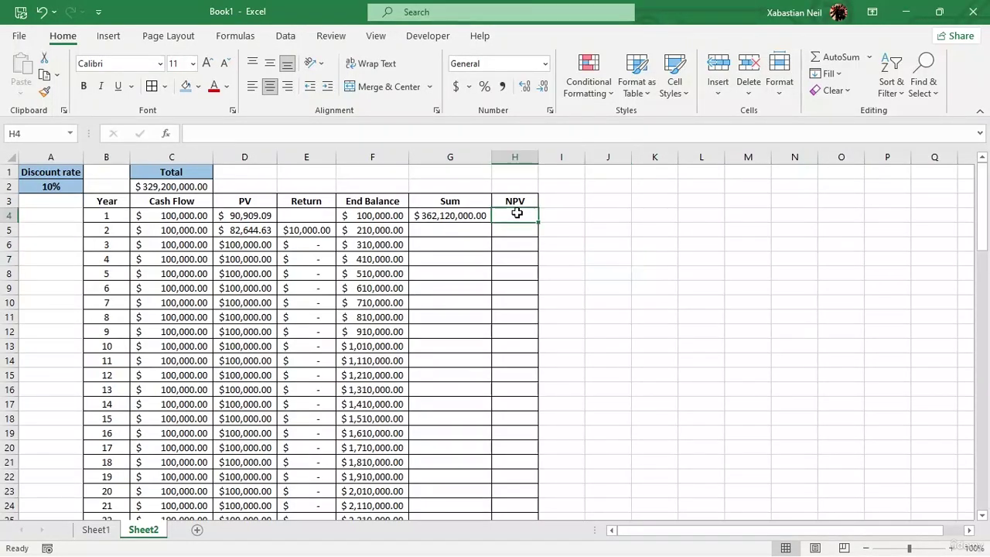
text(=)
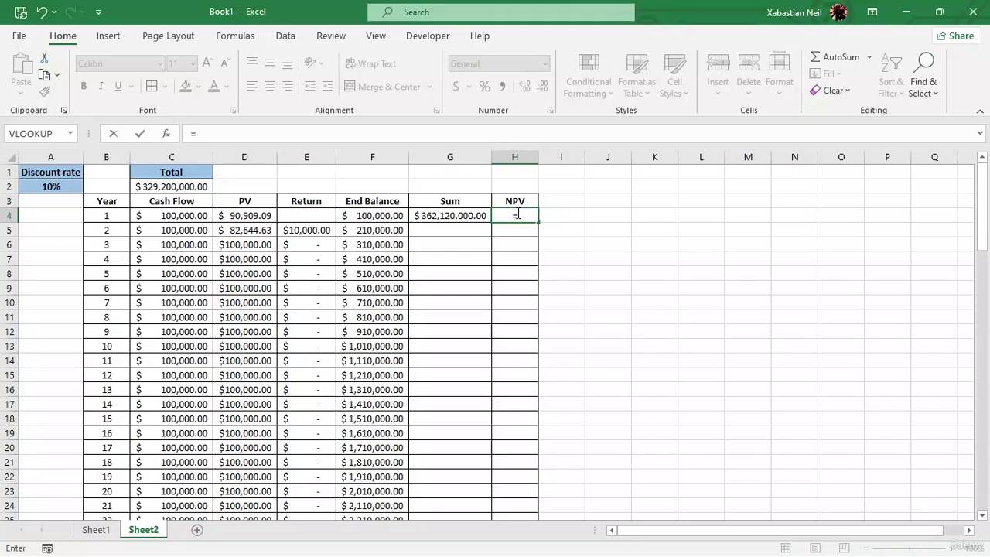
text(npv)
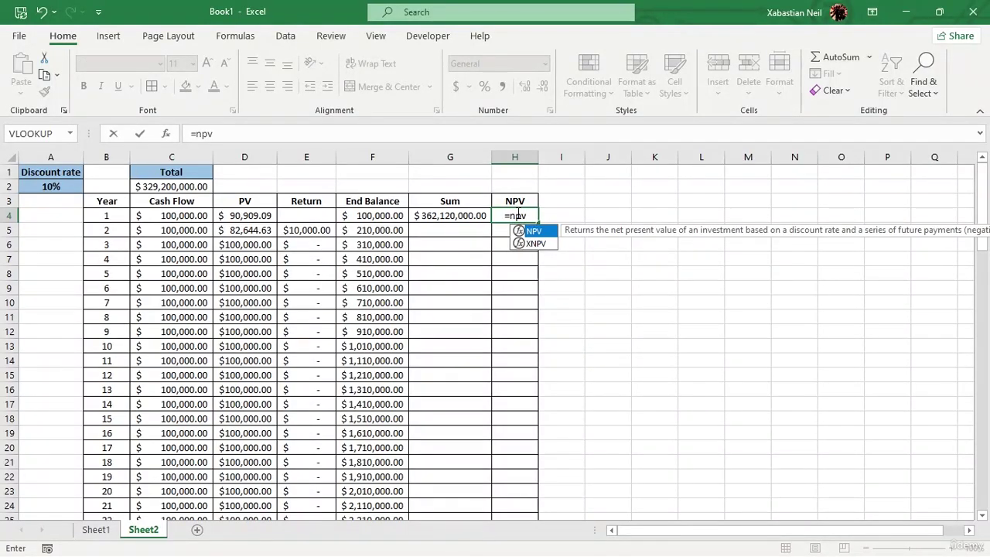
double_click(534, 231)
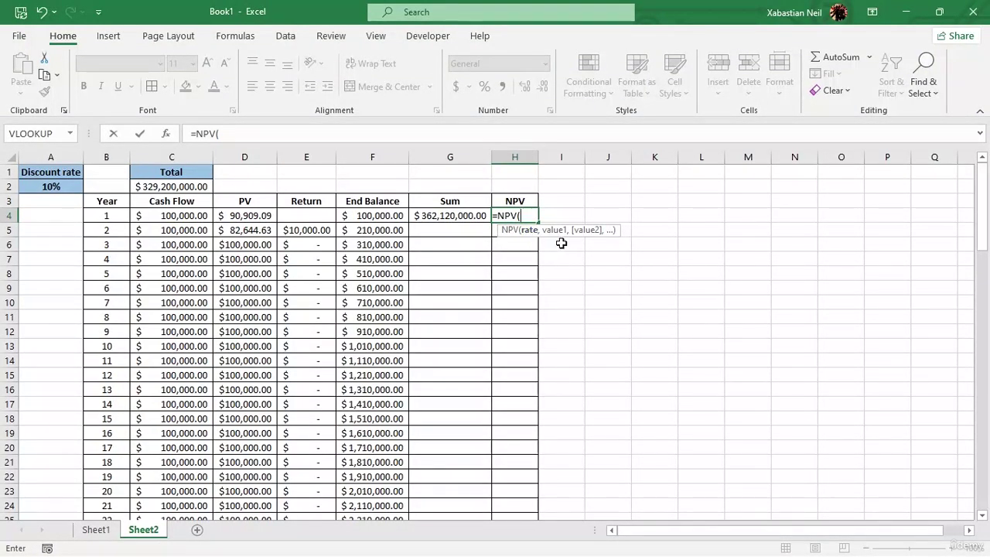
click(50, 188)
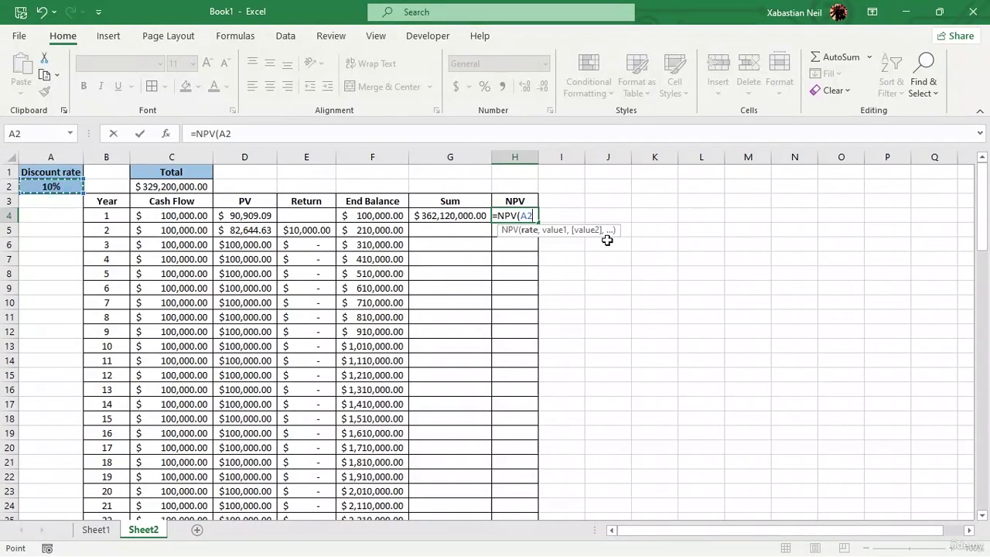
text(,)
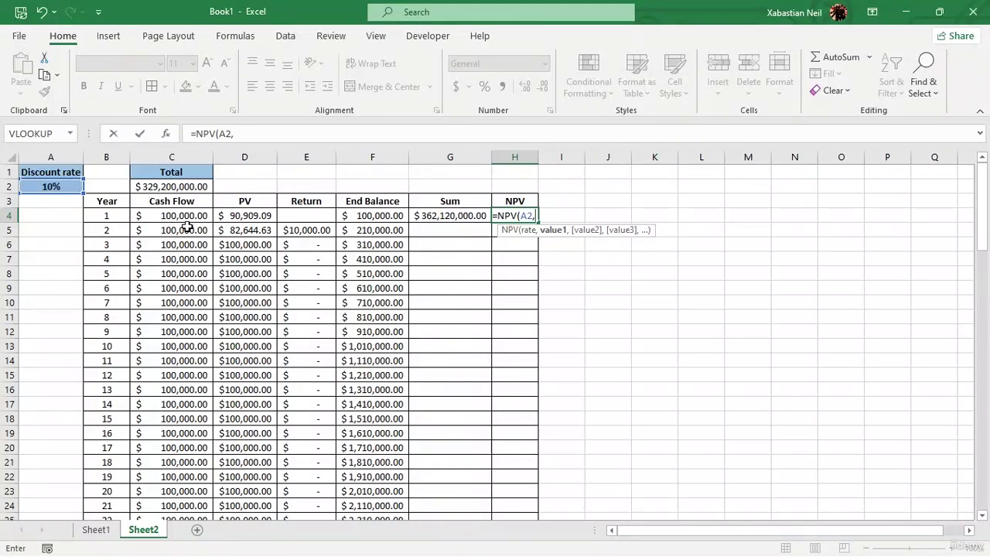
drag(170, 231, 183, 350)
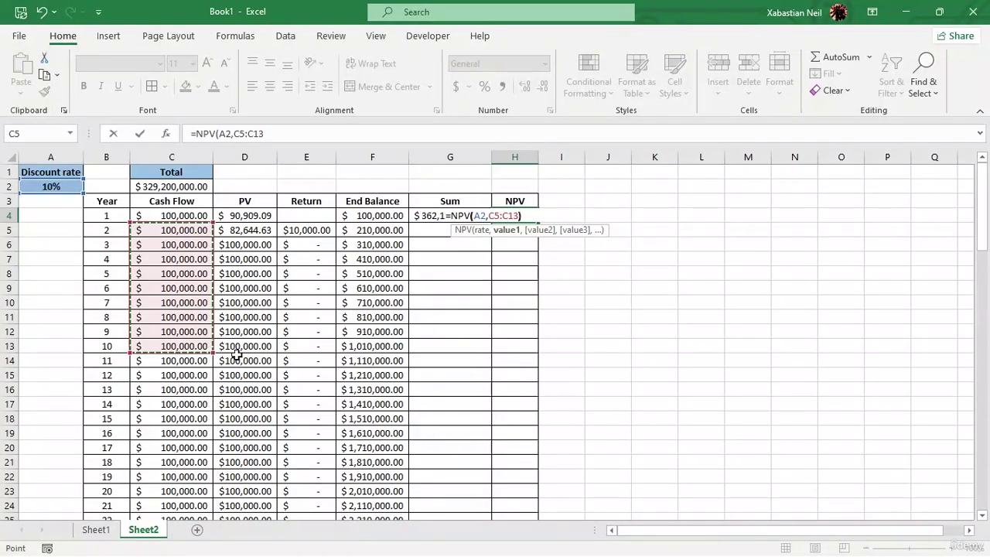
text())
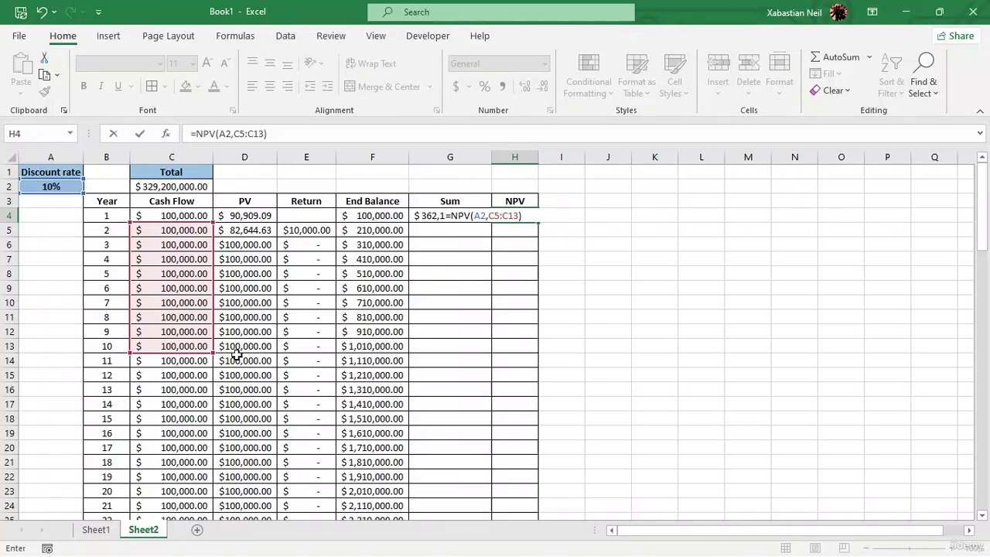
text(+)
click(174, 215)
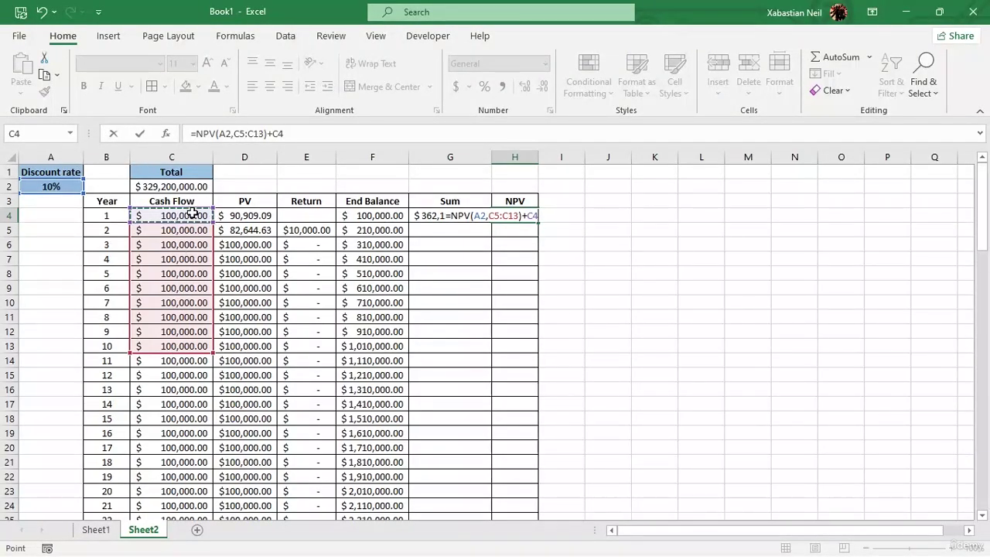
key(Return)
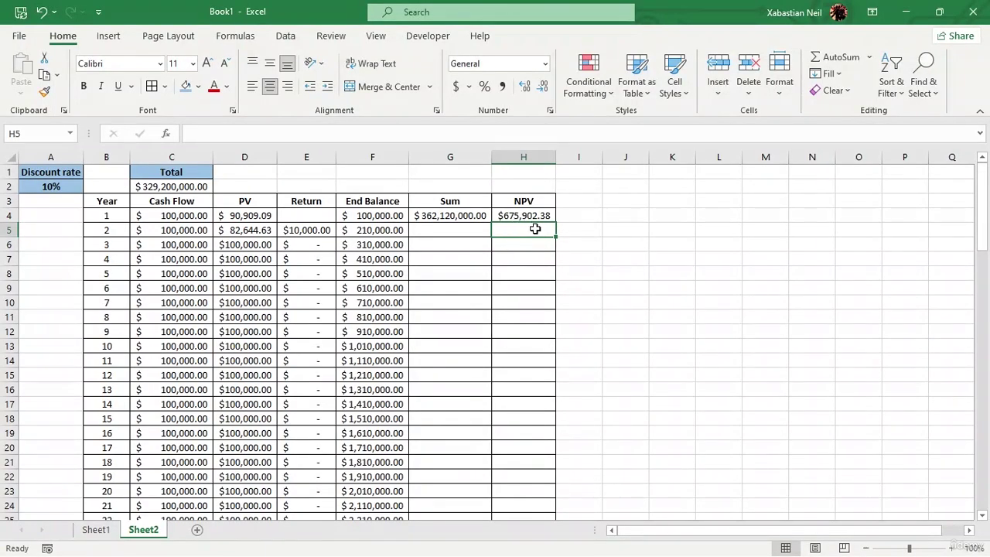
Calculate a second NPV in cell H5 with =NPV(A2,D5:D13)+D4, based on the discount rate and the PV column
double_click(534, 229)
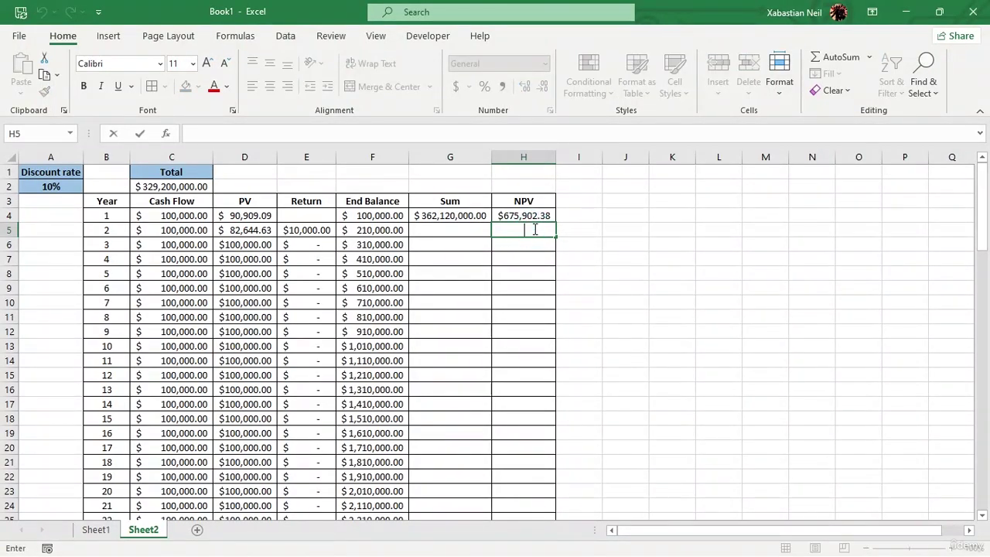
text(=)
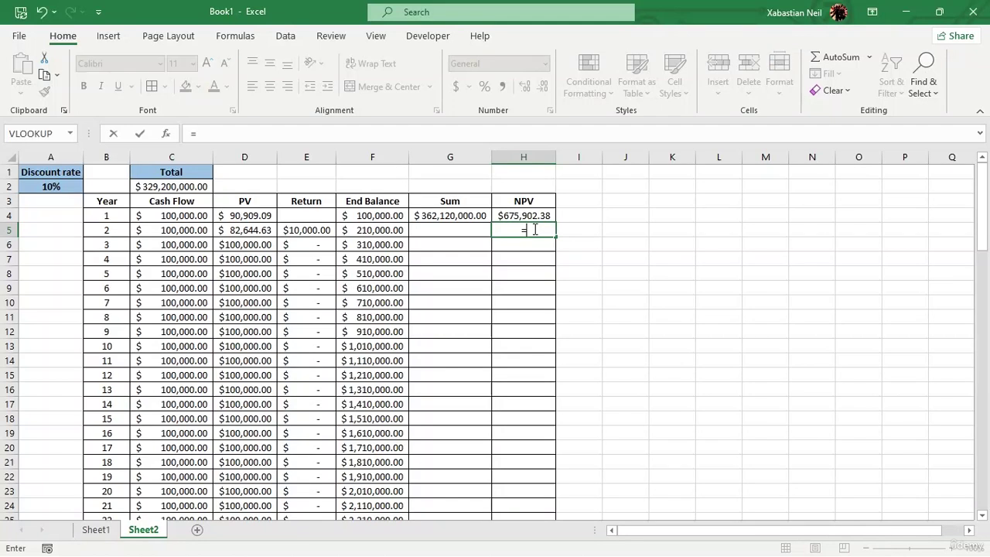
text(npv)
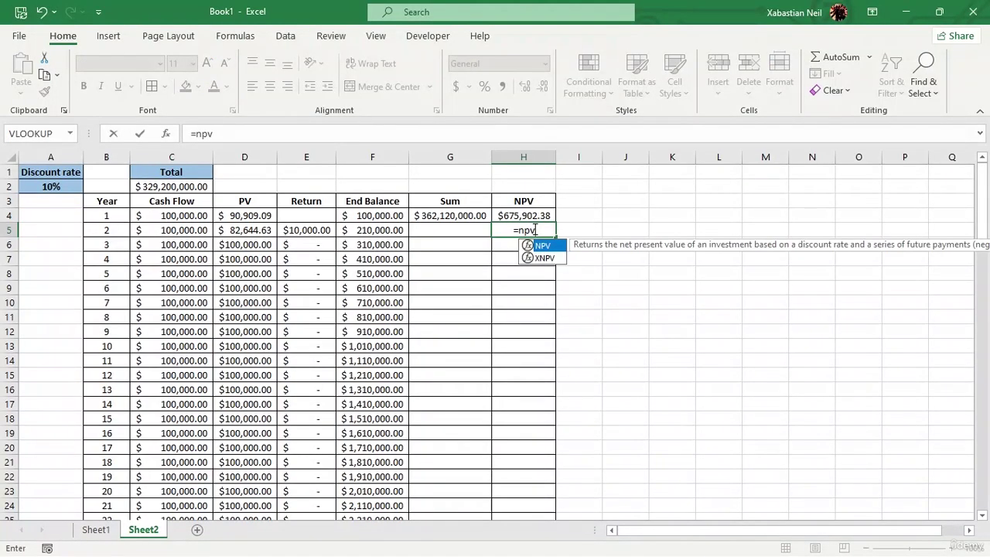
key(Tab)
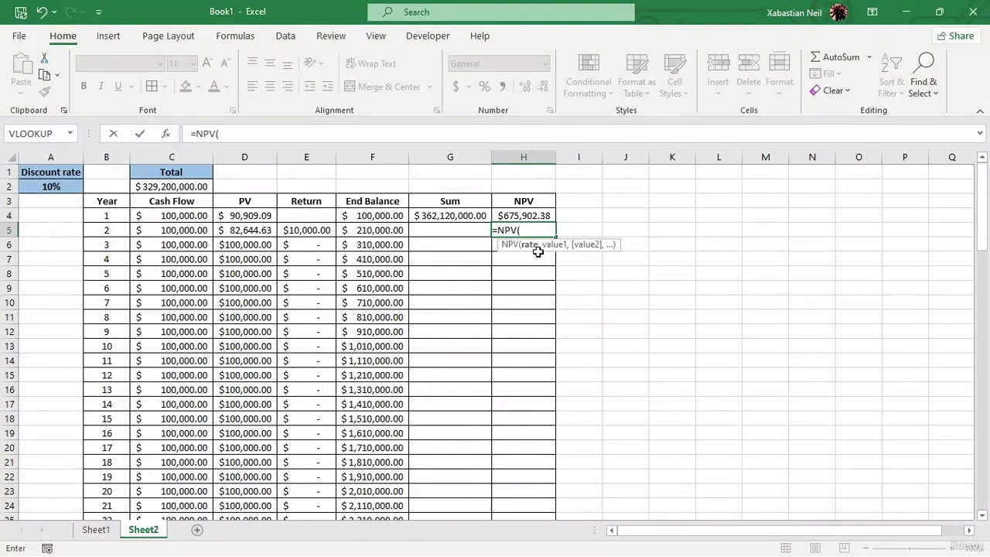
click(51, 186)
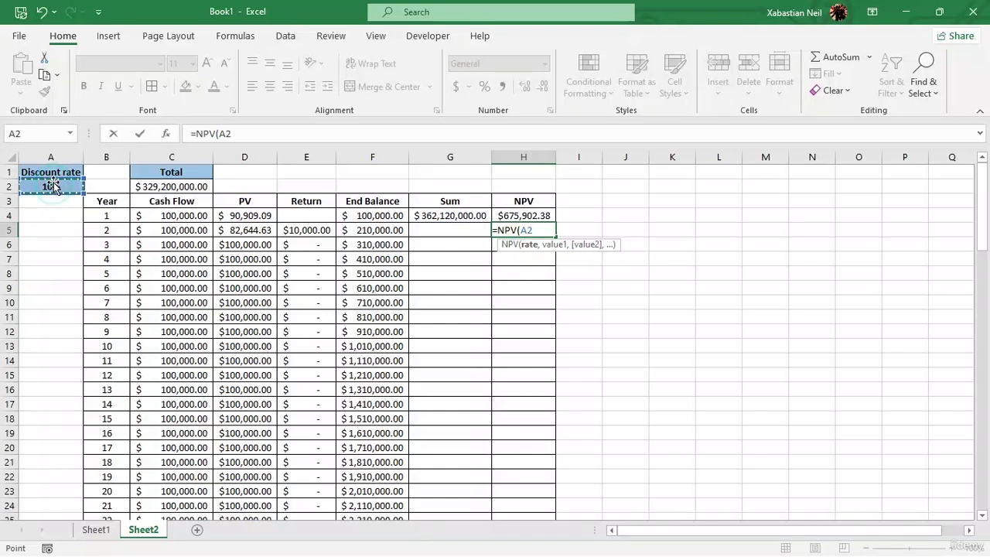
text(,)
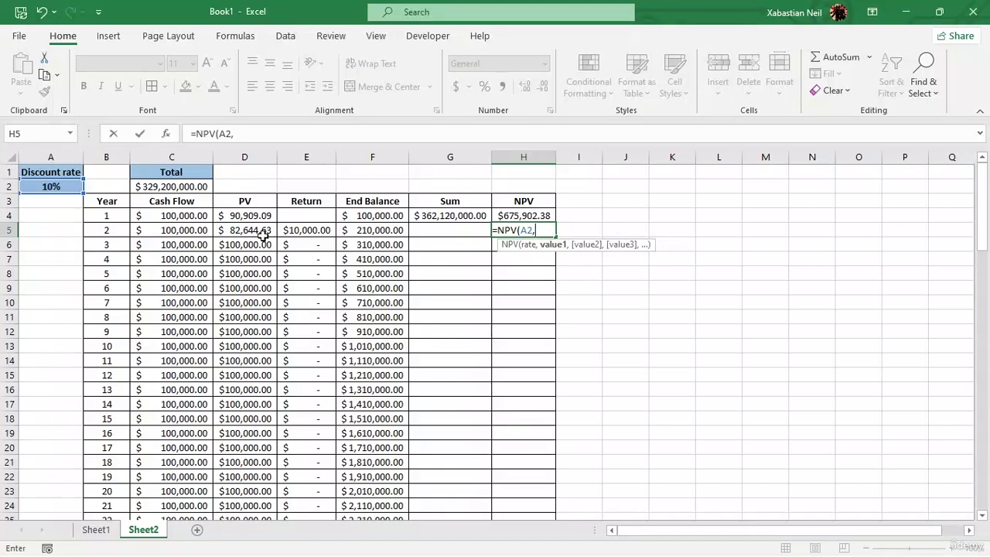
drag(263, 234, 261, 341)
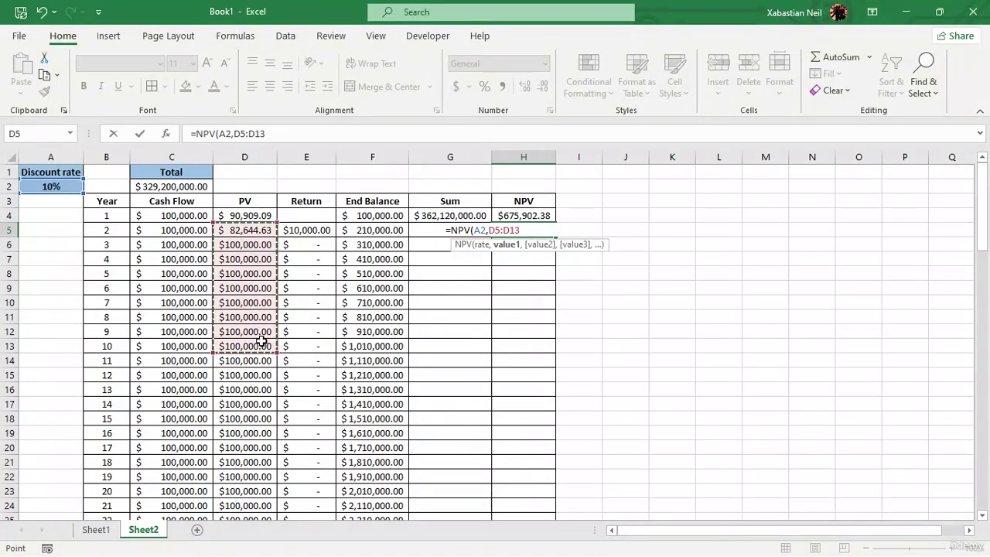
text()+)
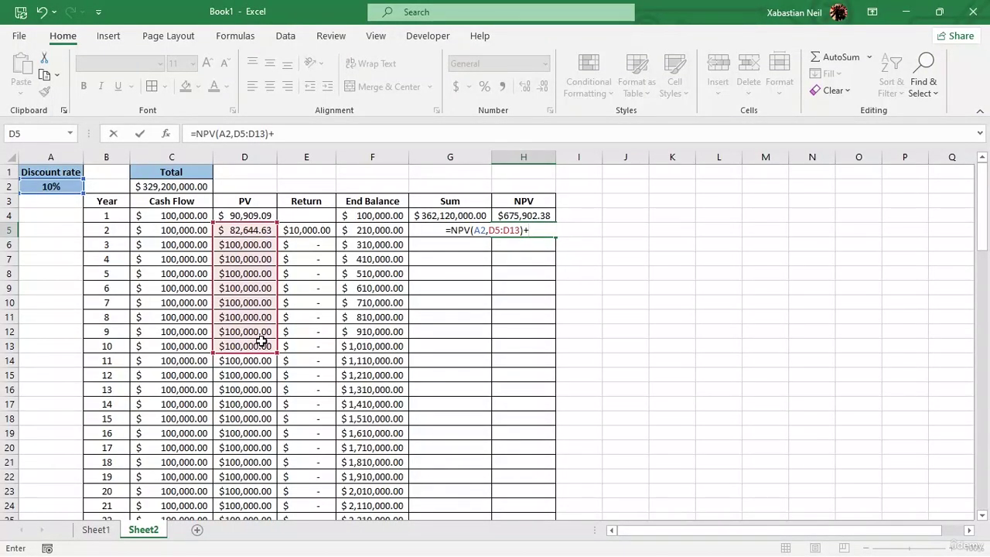
click(261, 215)
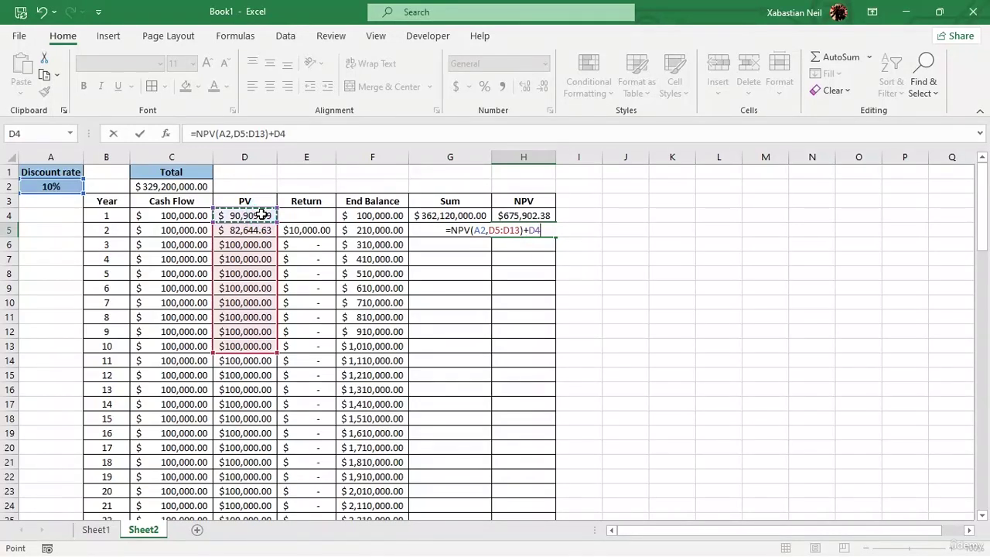
key(Return)
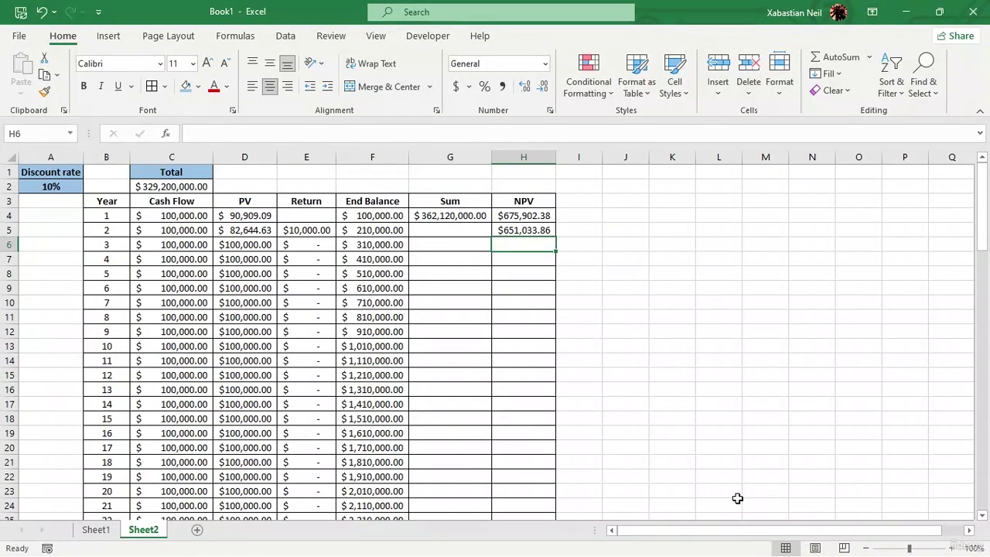
key(super)
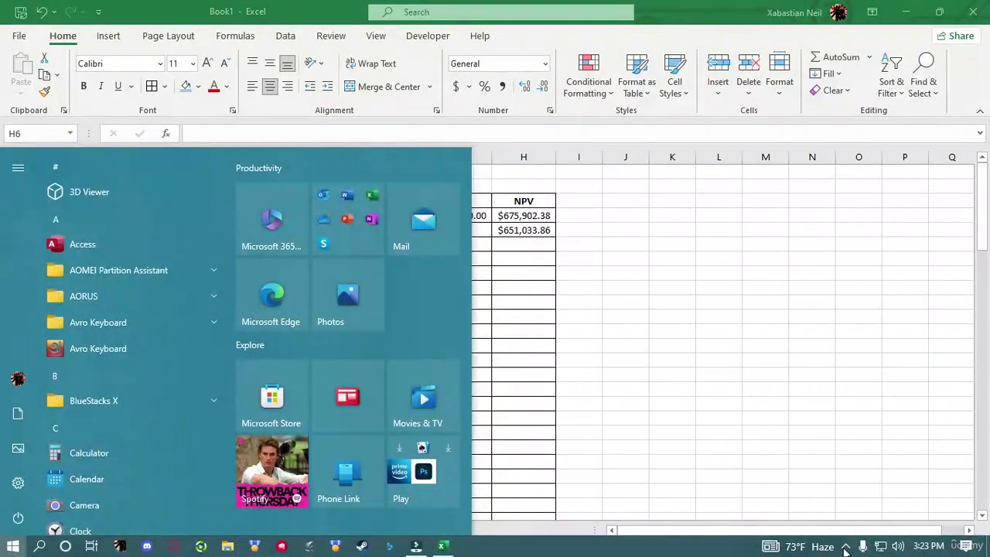